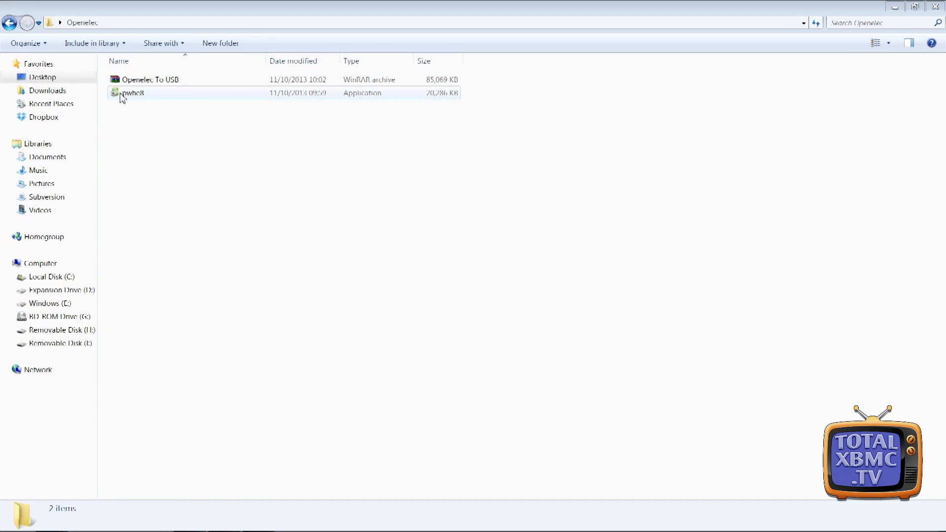
# - Install Partition Wizard 8.1.1 with default setup options, launching it when setup finishes
pyautogui.doubleClick(148, 97)
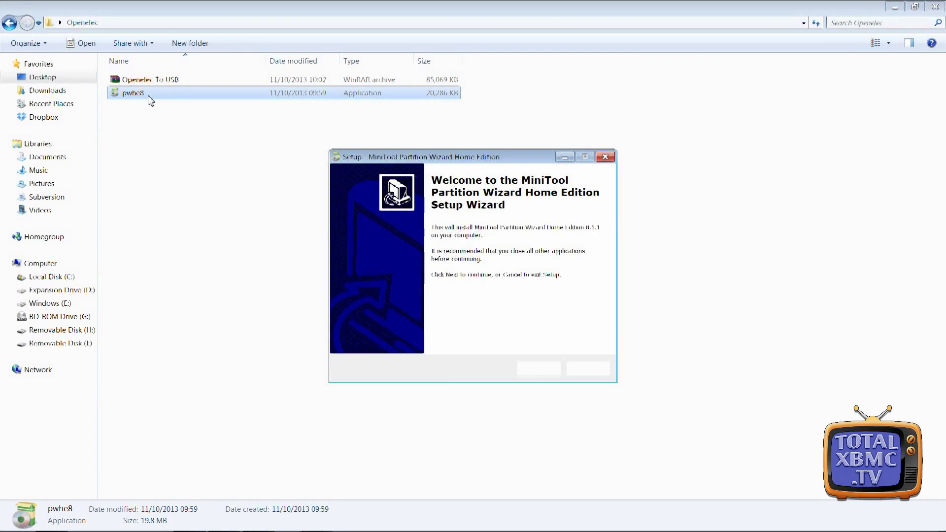
pyautogui.click(536, 370)
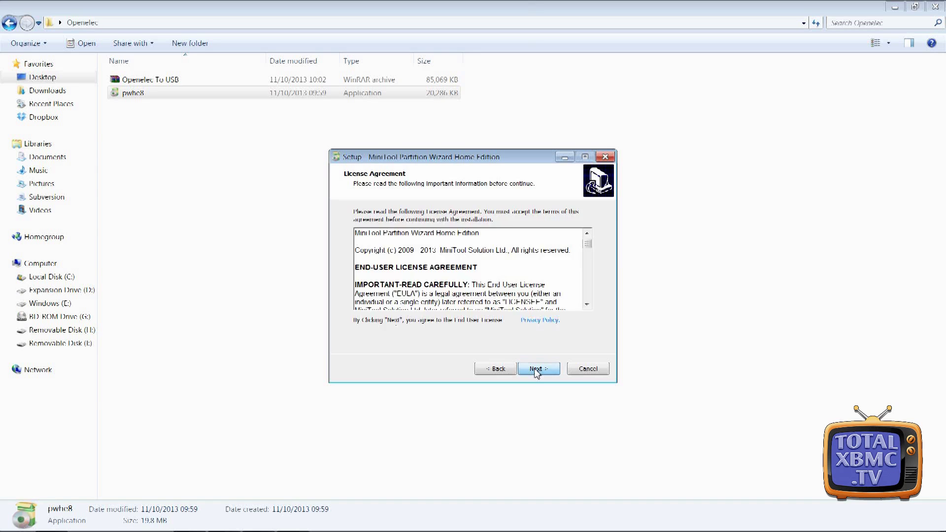
pyautogui.click(537, 370)
pyautogui.click(536, 370)
pyautogui.click(536, 370)
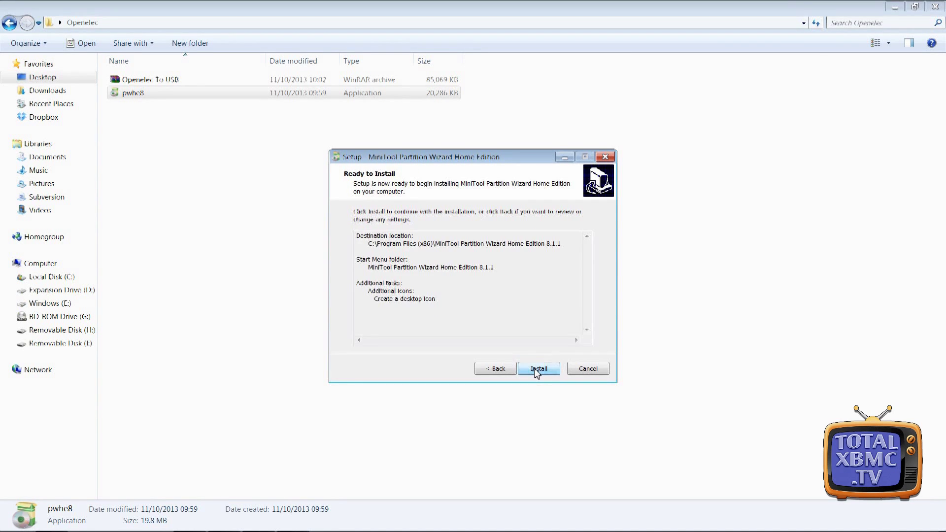
pyautogui.click(536, 371)
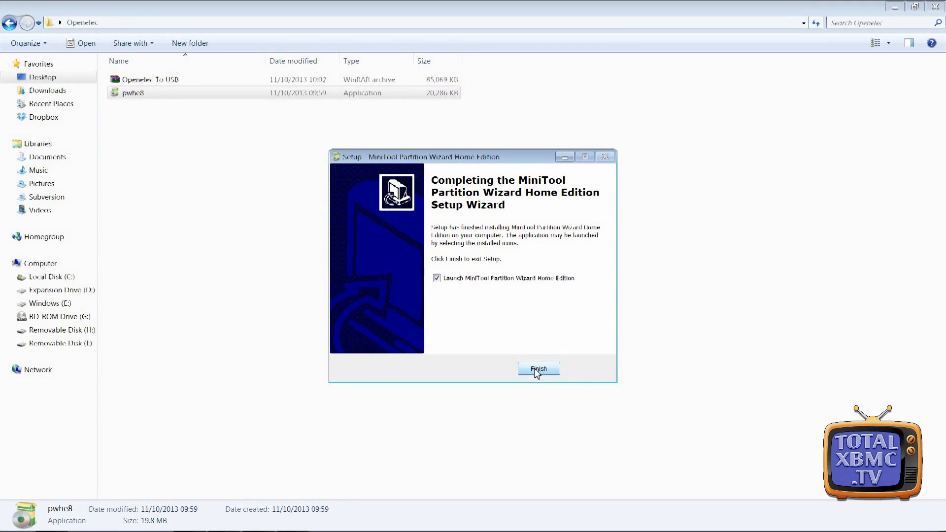
pyautogui.click(537, 369)
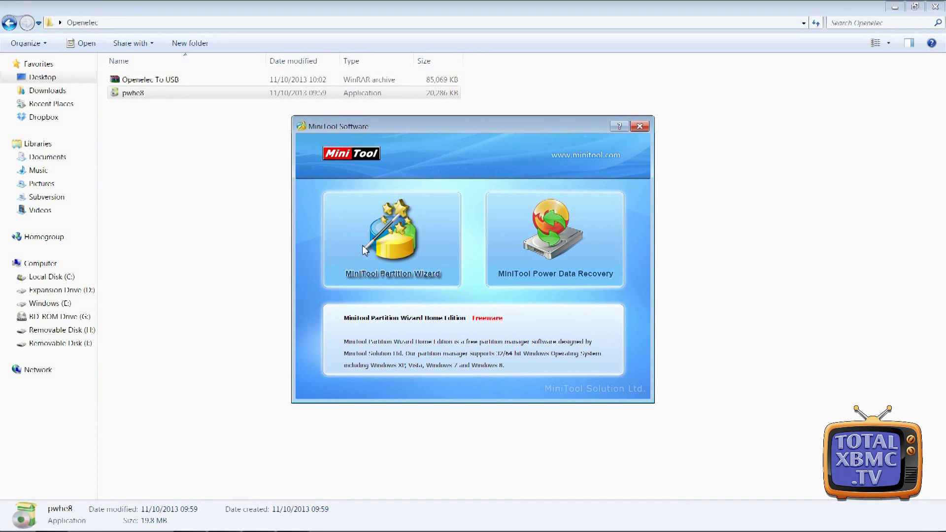
# - Start Partition Wizard and bring the 7.40 GB card and STORE N GO drive into view
pyautogui.click(363, 247)
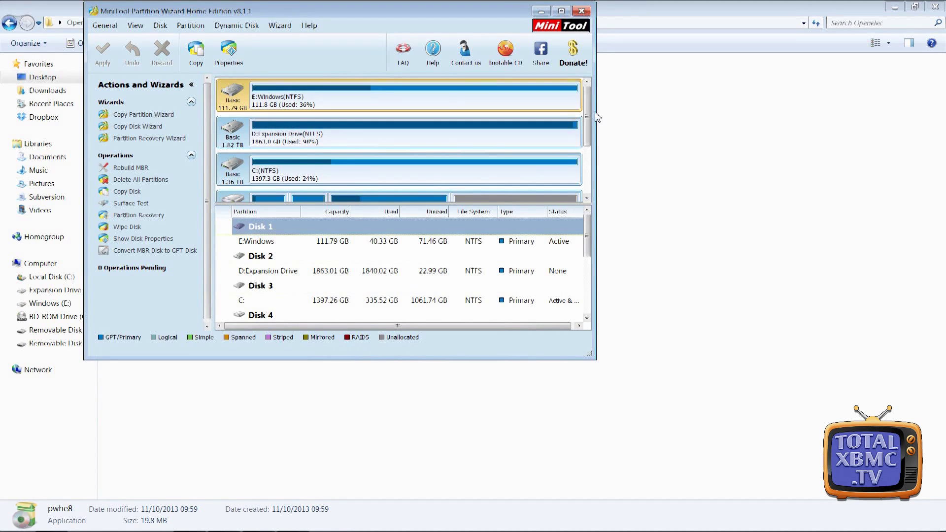
pyautogui.moveTo(589, 117); pyautogui.dragTo(589, 158)
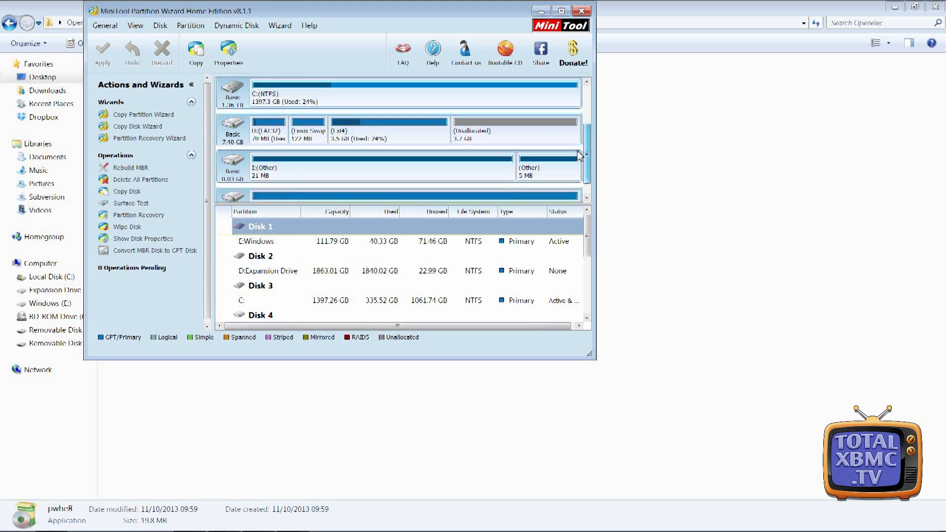
pyautogui.click(224, 123)
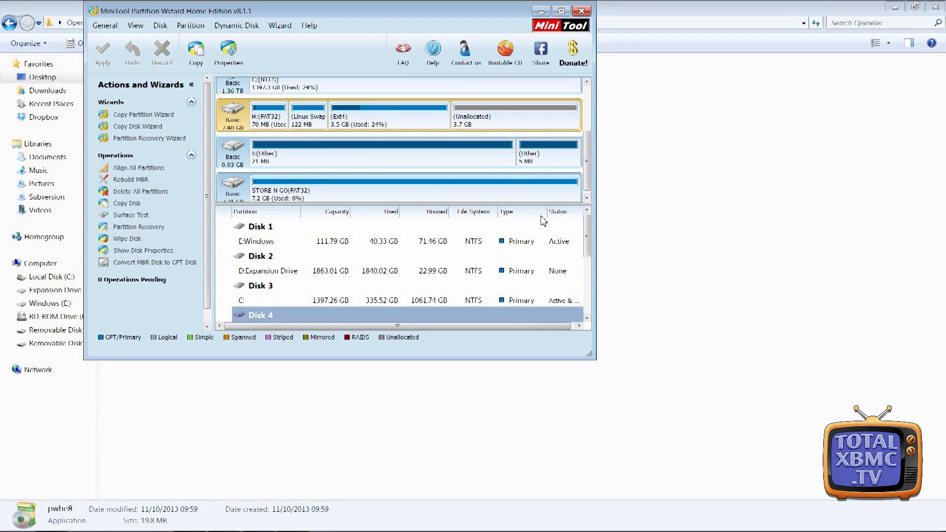
pyautogui.click(587, 199)
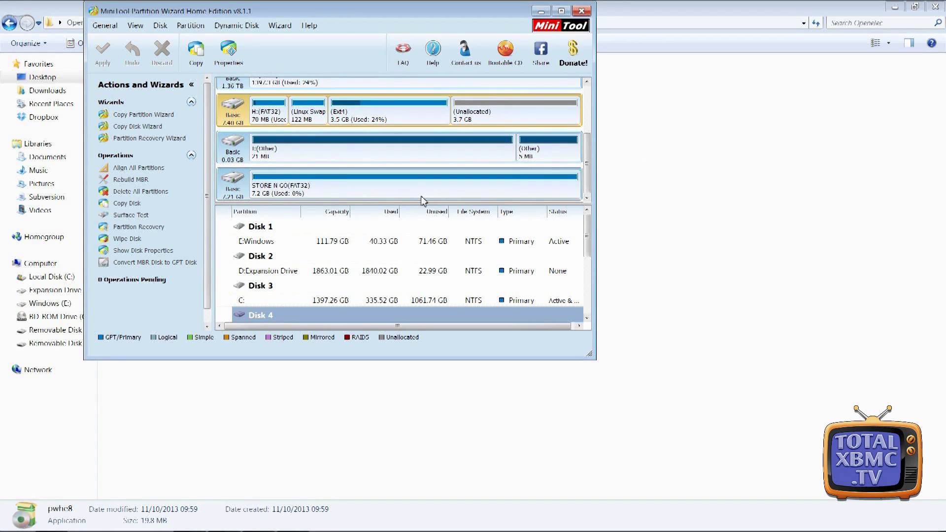
pyautogui.click(344, 195)
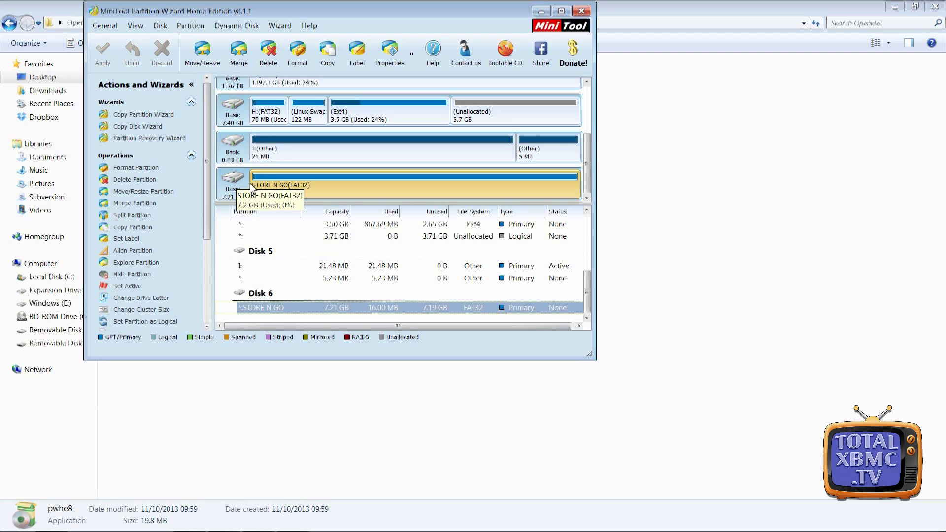
# - Queue Delete All Partitions on Disk 6, the 7.21 GB STORE N GO drive
pyautogui.click(237, 187)
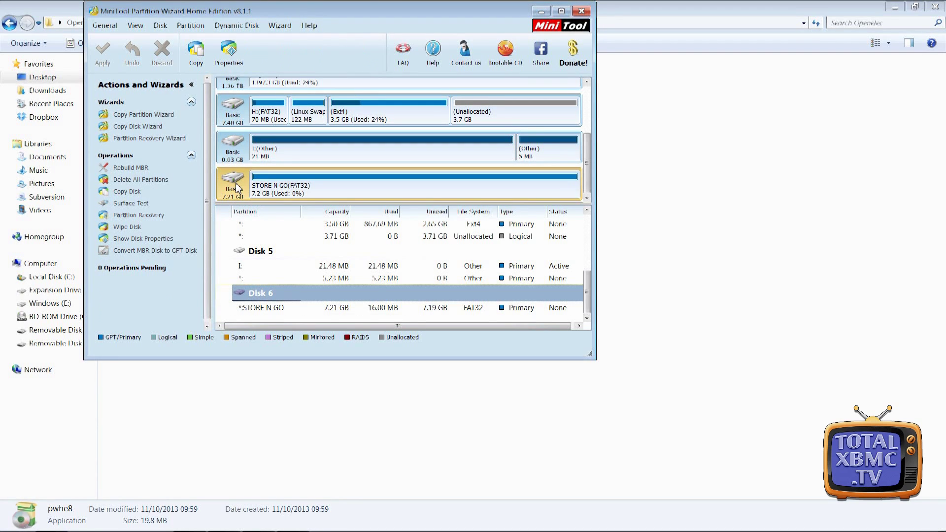
pyautogui.rightClick(237, 187)
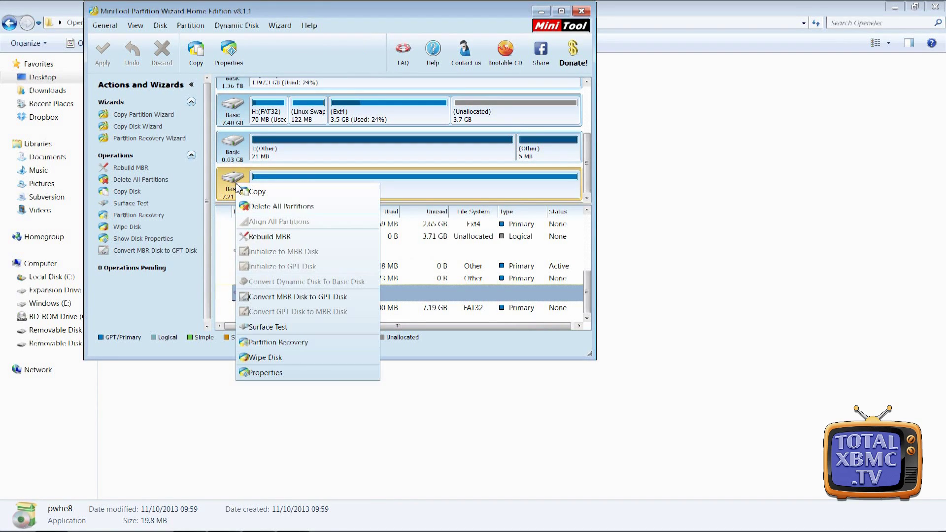
pyautogui.click(295, 211)
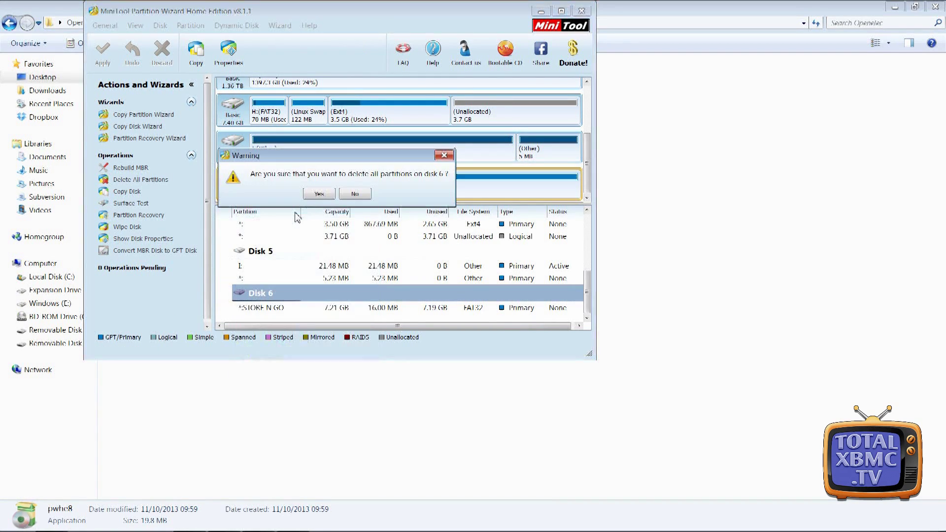
pyautogui.click(321, 193)
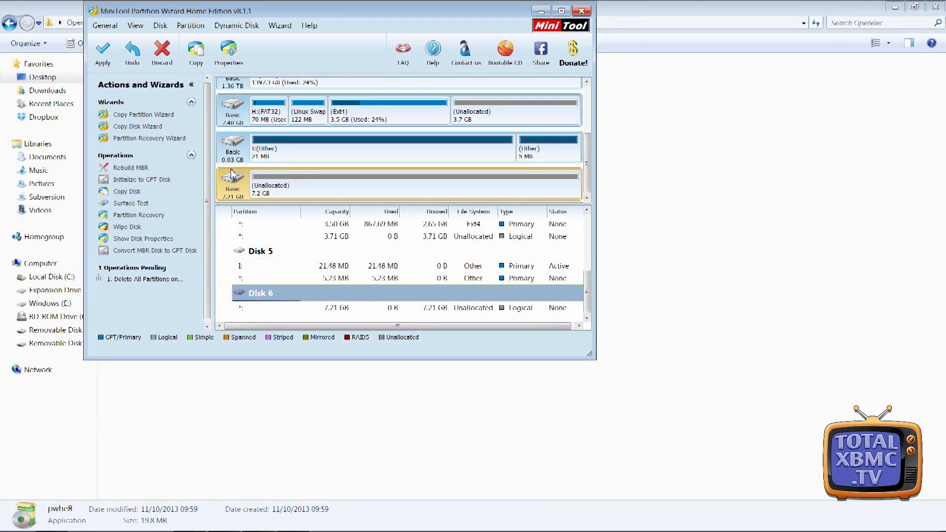
# - Queue Delete All Partitions on Disk 4, the 7.40 GB card
pyautogui.click(224, 115)
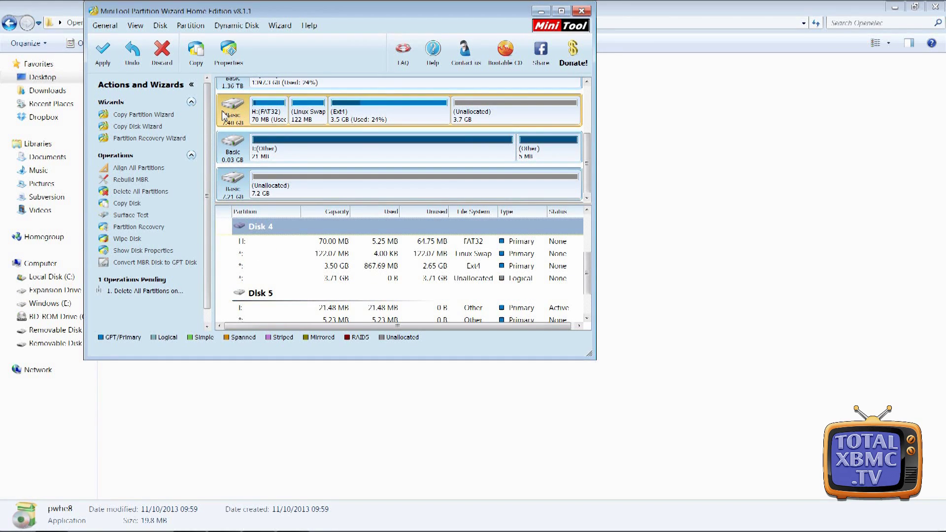
pyautogui.rightClick(224, 115)
pyautogui.click(285, 129)
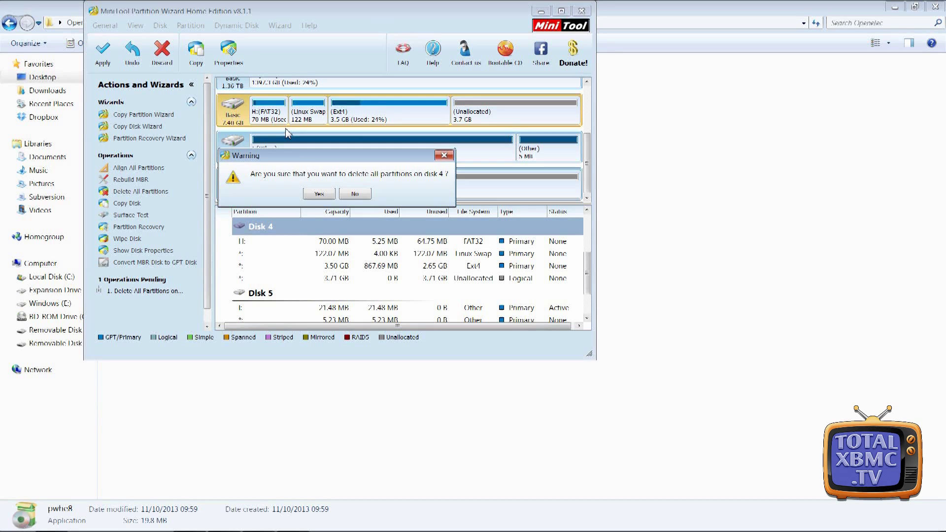
pyautogui.click(329, 197)
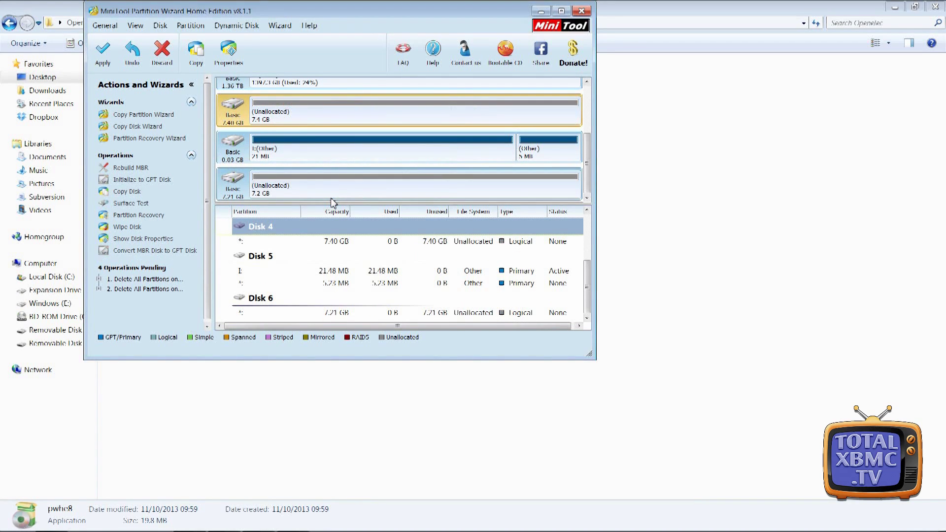
# - Apply both pending partition deletions
pyautogui.click(103, 56)
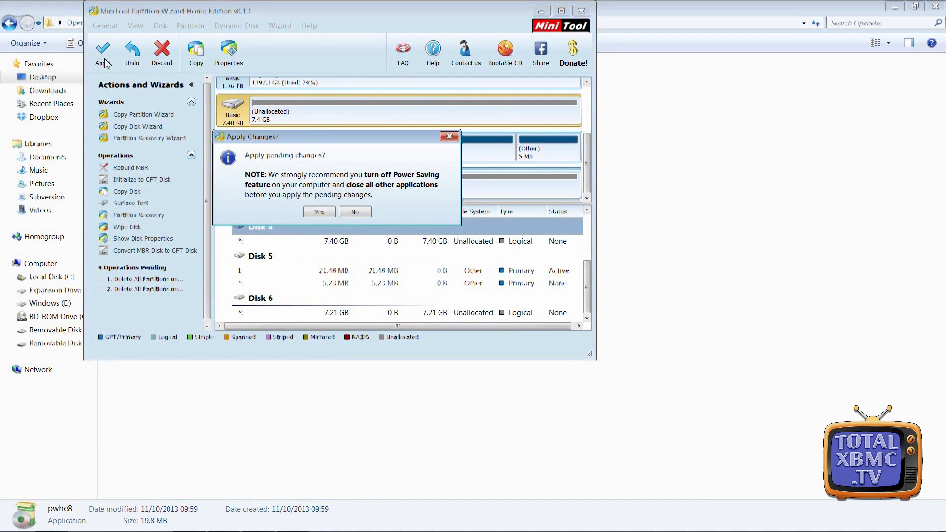
pyautogui.click(311, 212)
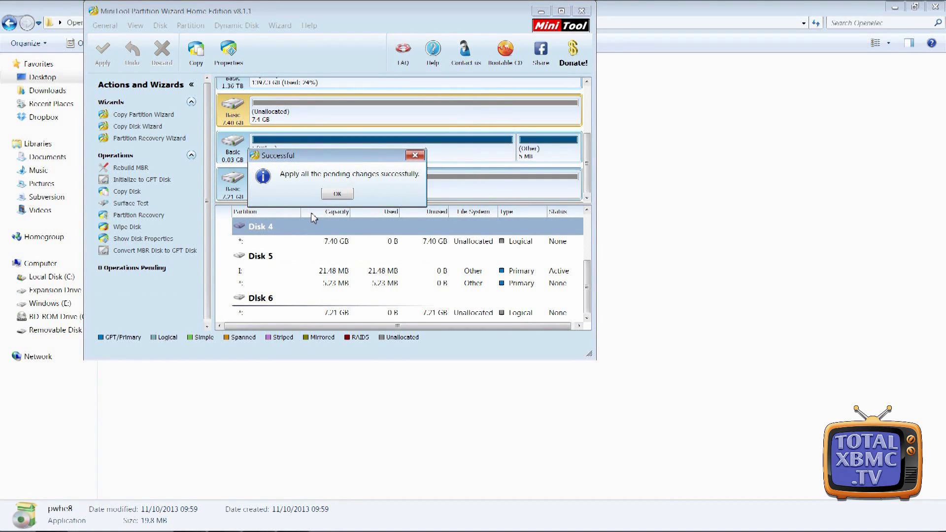
pyautogui.click(336, 194)
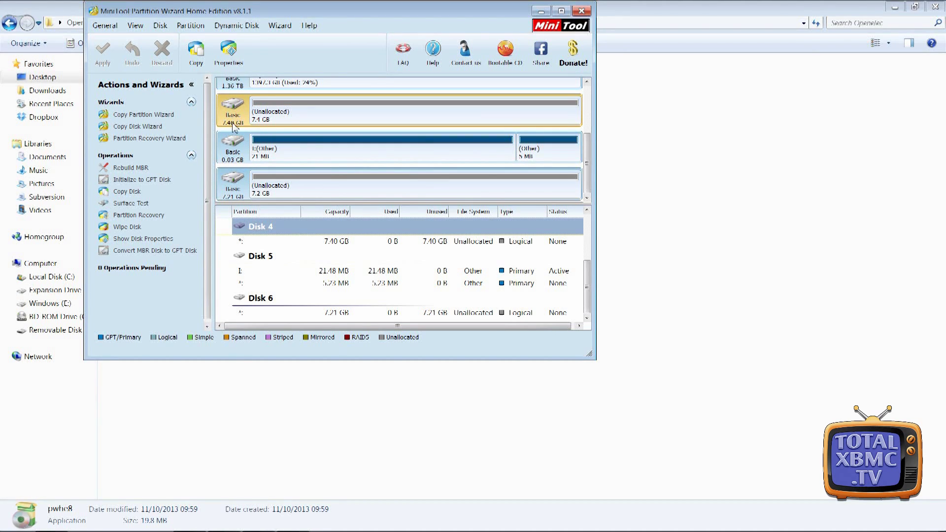
# - Create a primary FAT32 partition labelled SYSTEM in Disk 4's unallocated space
pyautogui.click(364, 113)
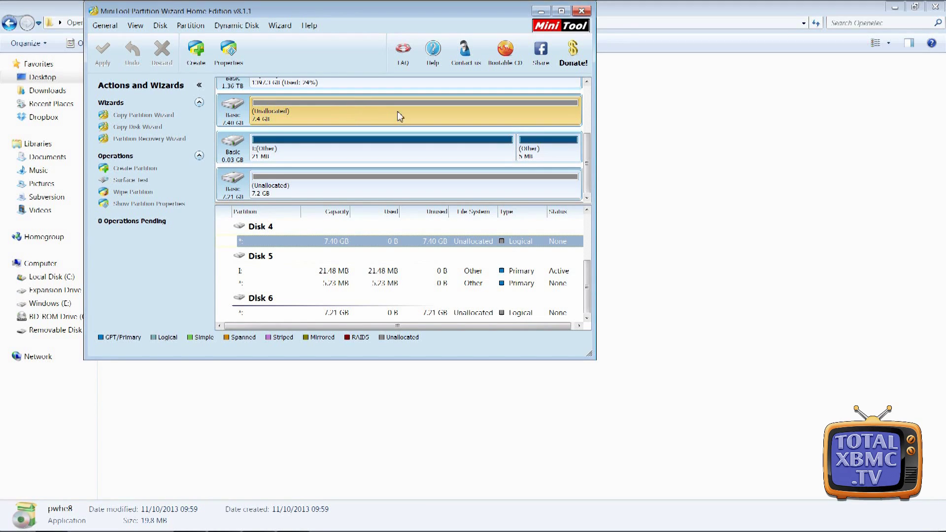
pyautogui.rightClick(350, 116)
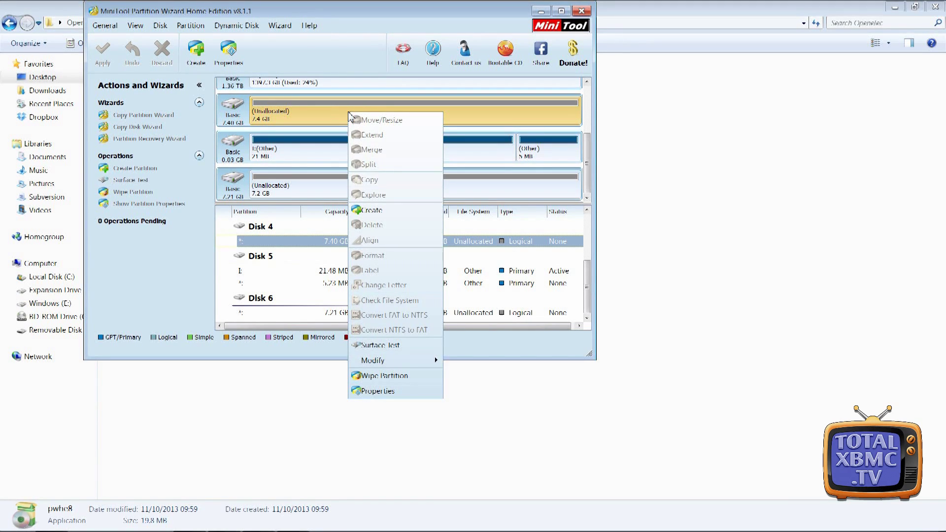
pyautogui.click(364, 211)
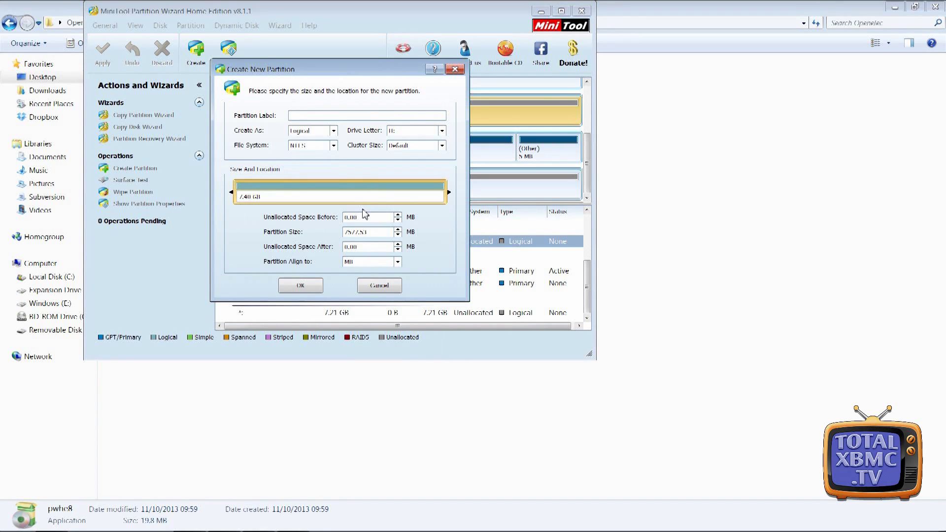
pyautogui.click(332, 145)
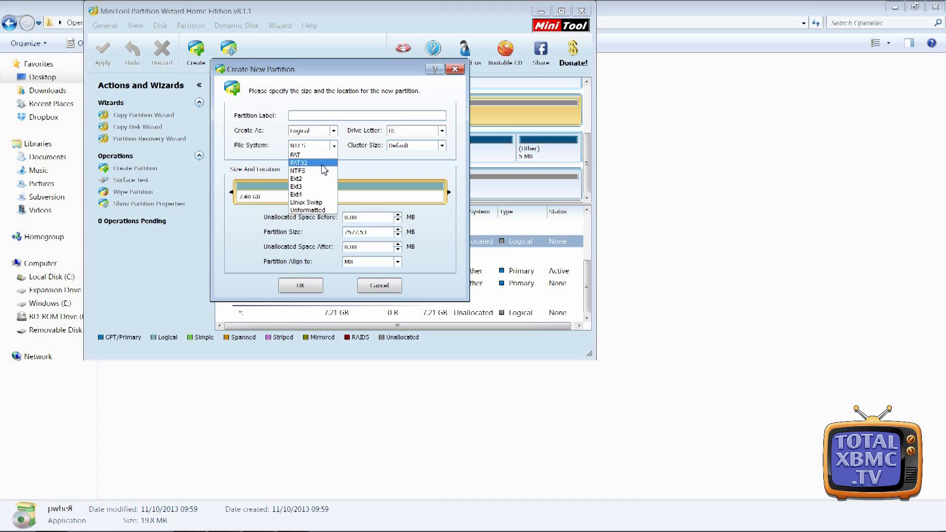
pyautogui.click(324, 163)
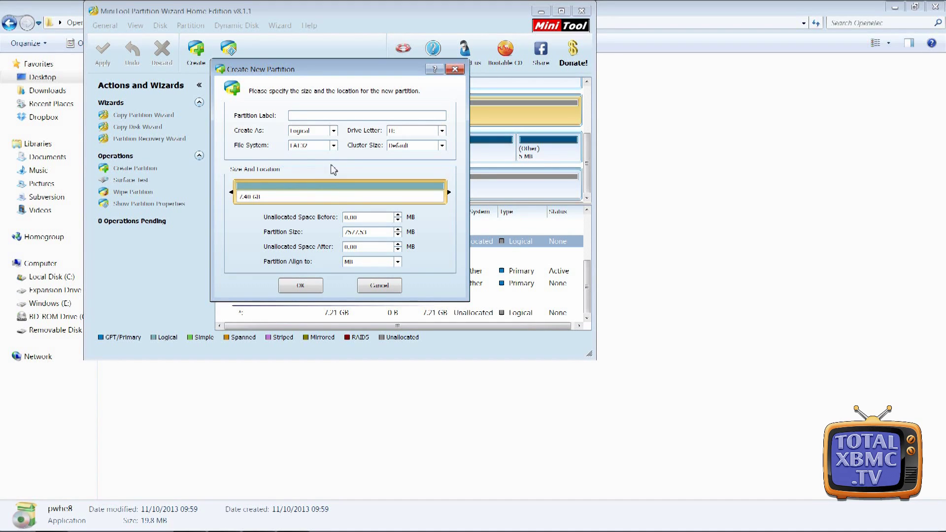
pyautogui.click(333, 132)
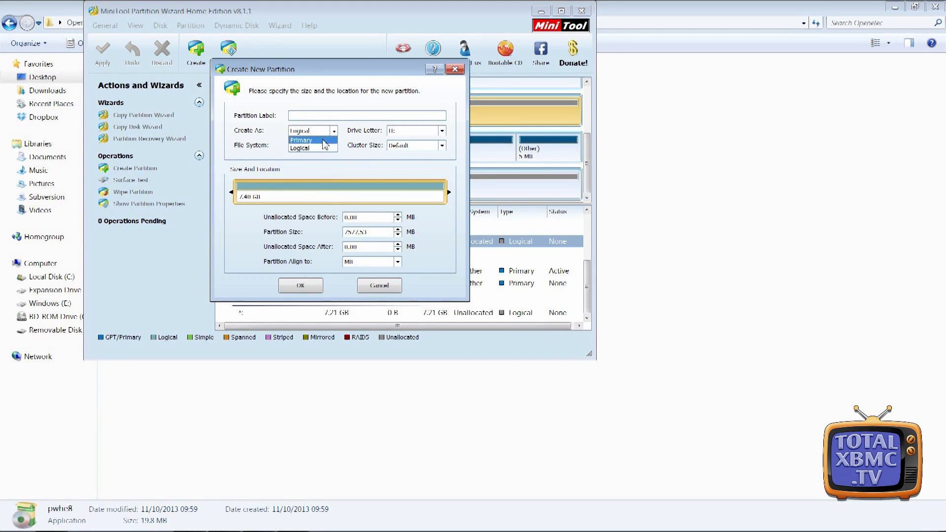
pyautogui.click(324, 141)
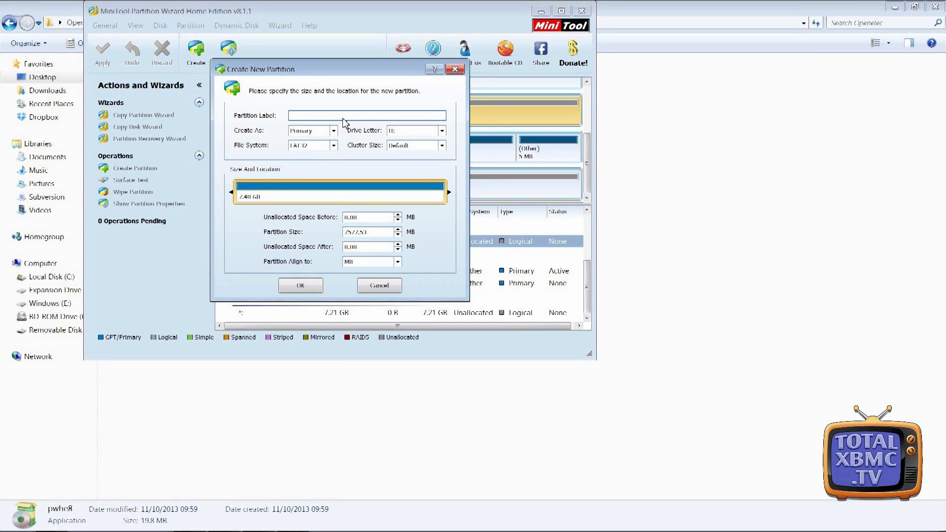
pyautogui.write('SYSTEM')
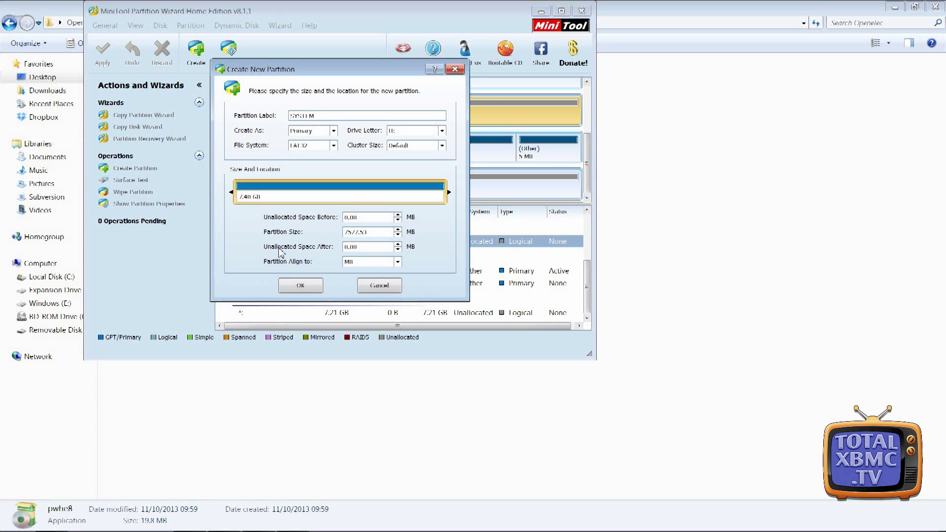
pyautogui.click(300, 285)
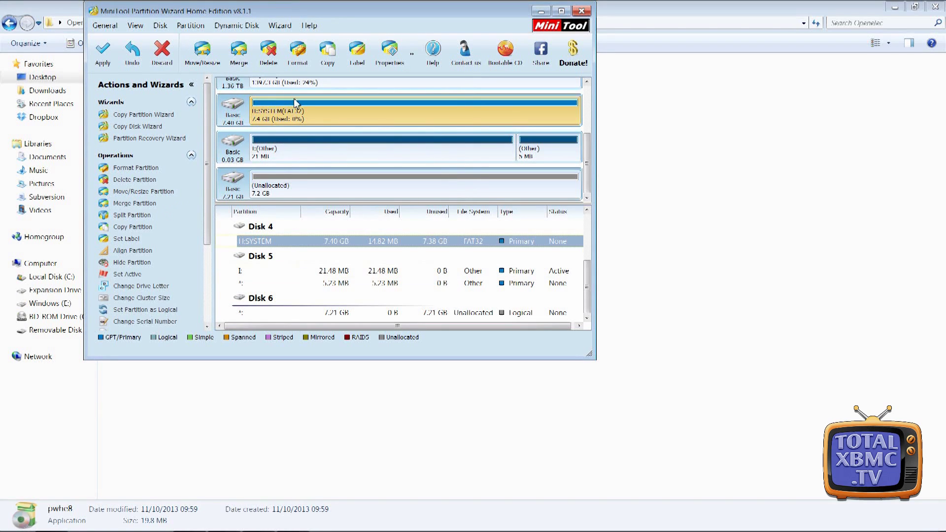
# - Create a primary Ext4 partition labelled STORAGE in Disk 6's unallocated space
pyautogui.click(284, 186)
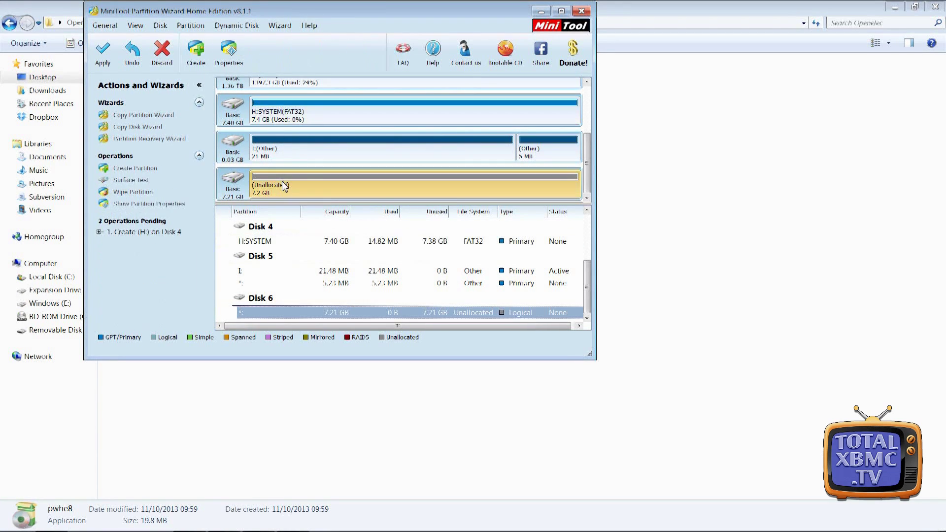
pyautogui.rightClick(285, 186)
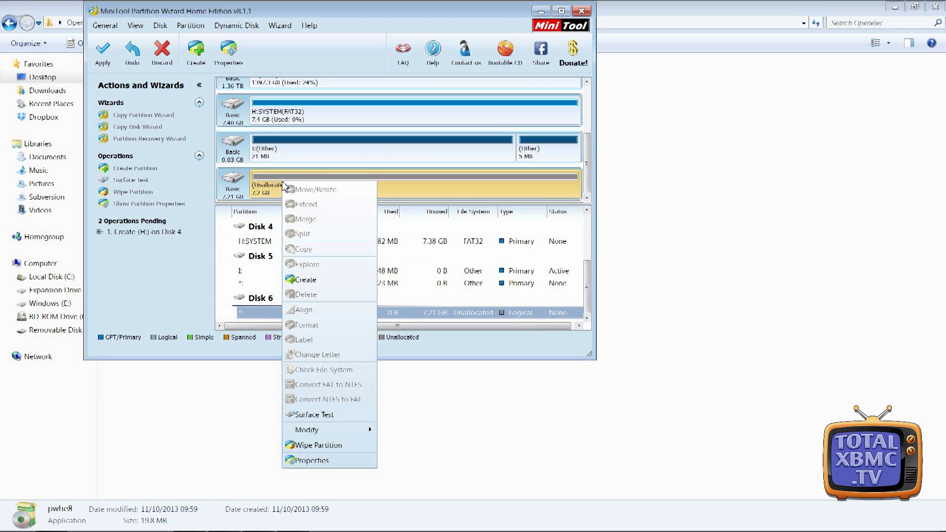
pyautogui.click(333, 285)
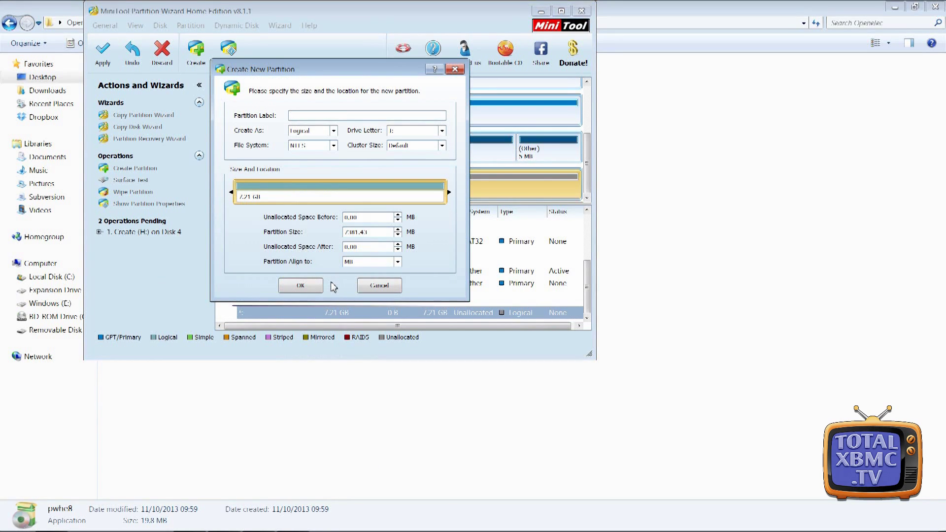
pyautogui.click(332, 147)
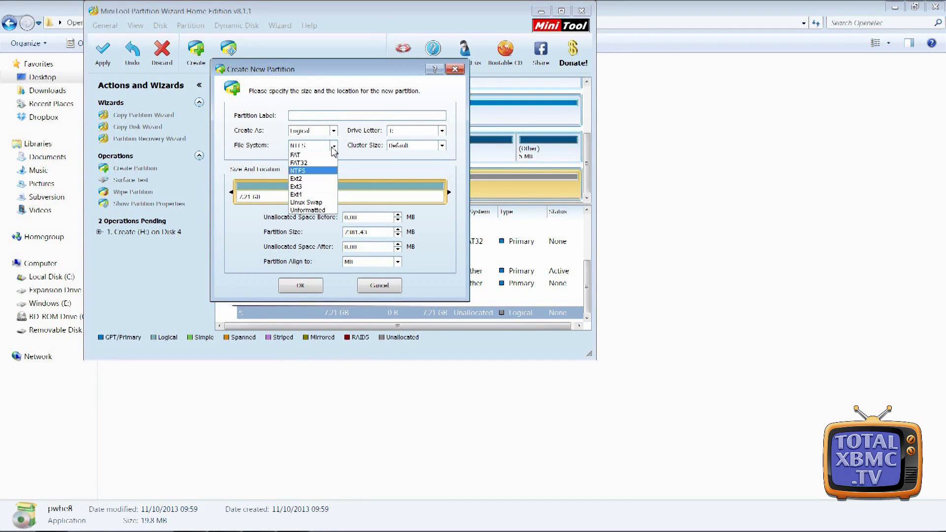
pyautogui.click(316, 197)
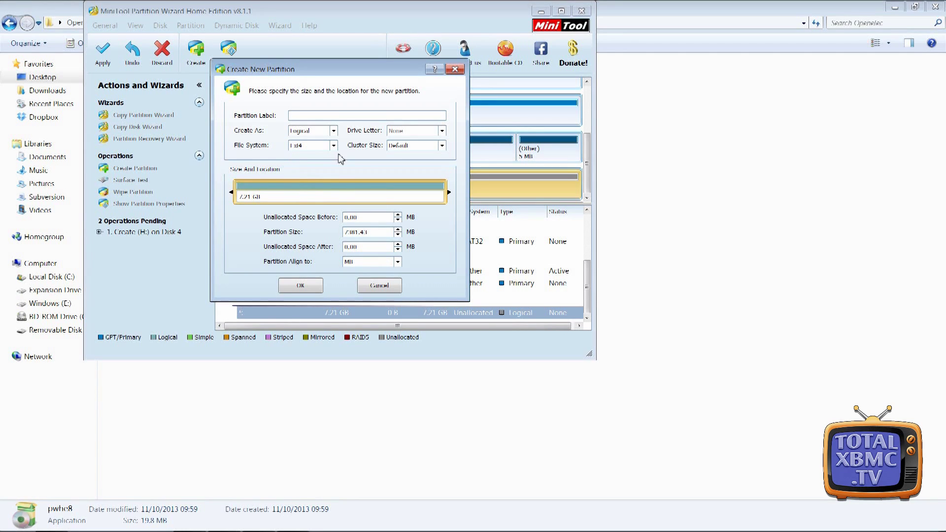
pyautogui.click(333, 132)
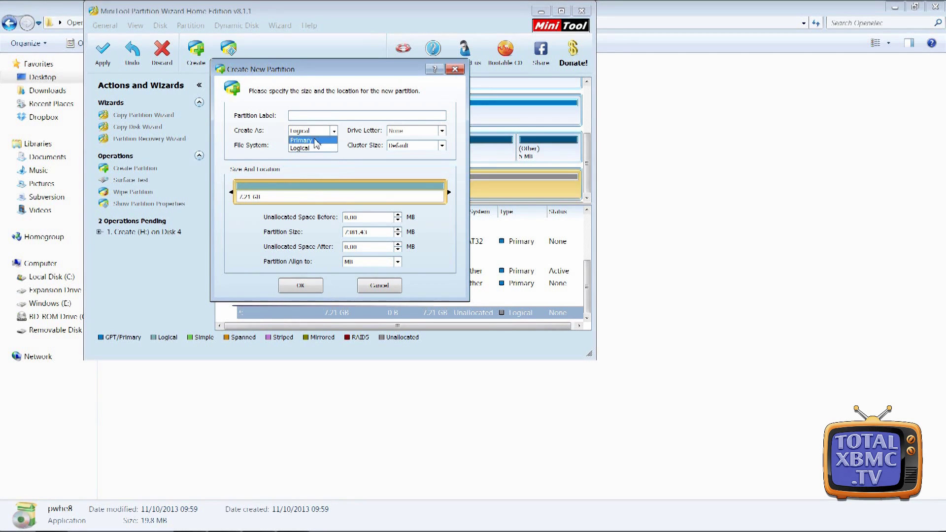
pyautogui.click(316, 141)
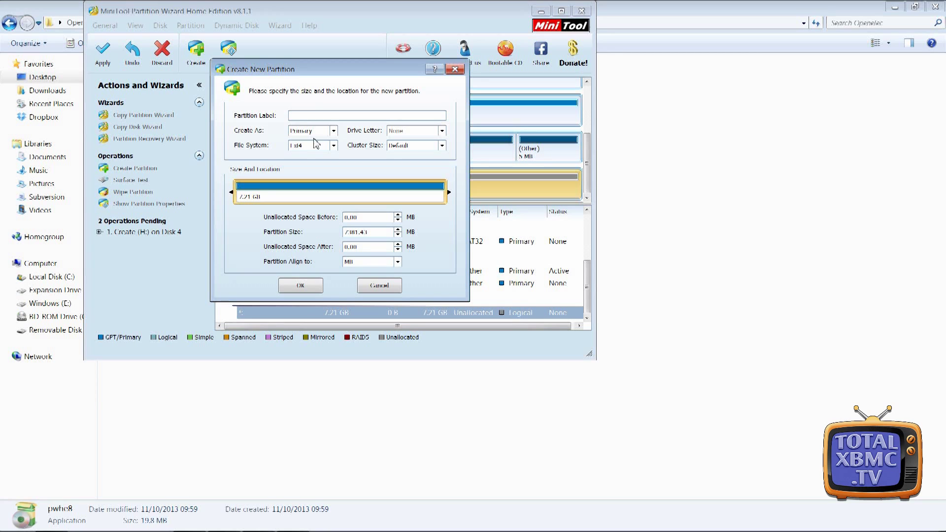
pyautogui.click(317, 115)
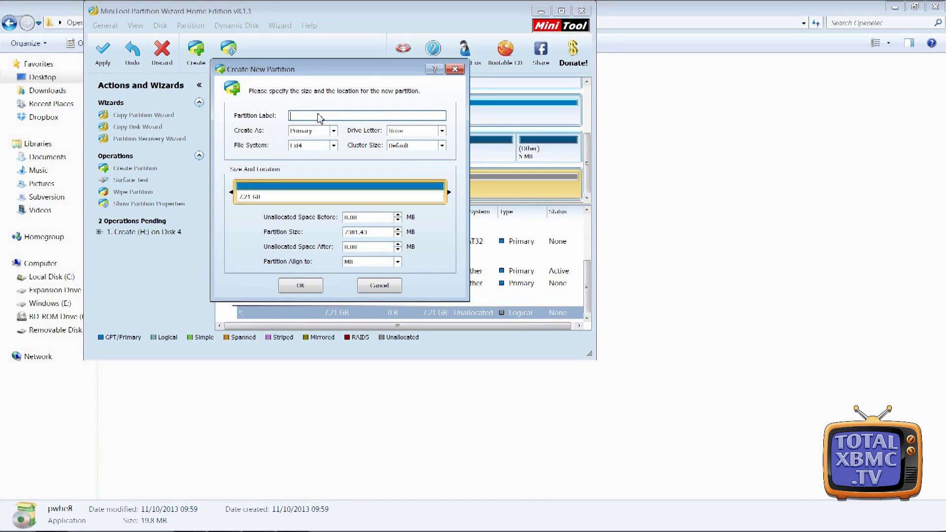
pyautogui.write('STORAGE')
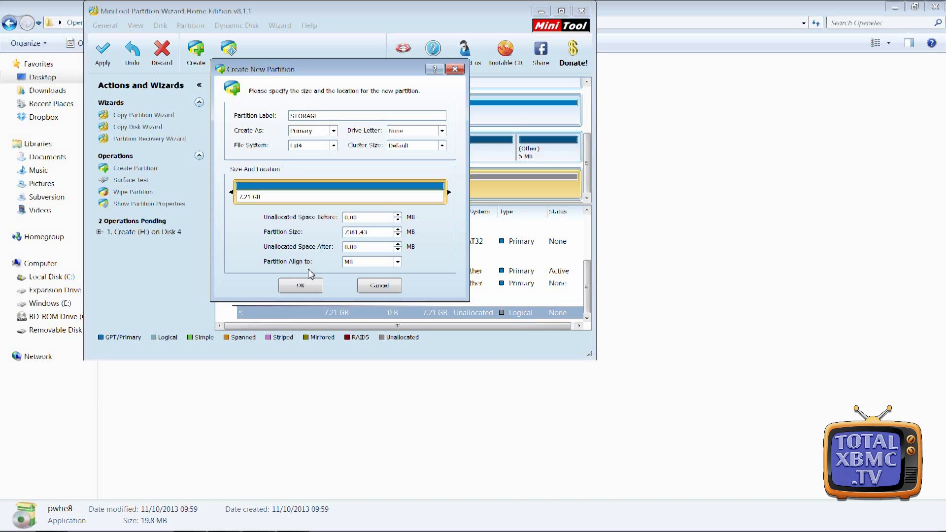
pyautogui.click(308, 287)
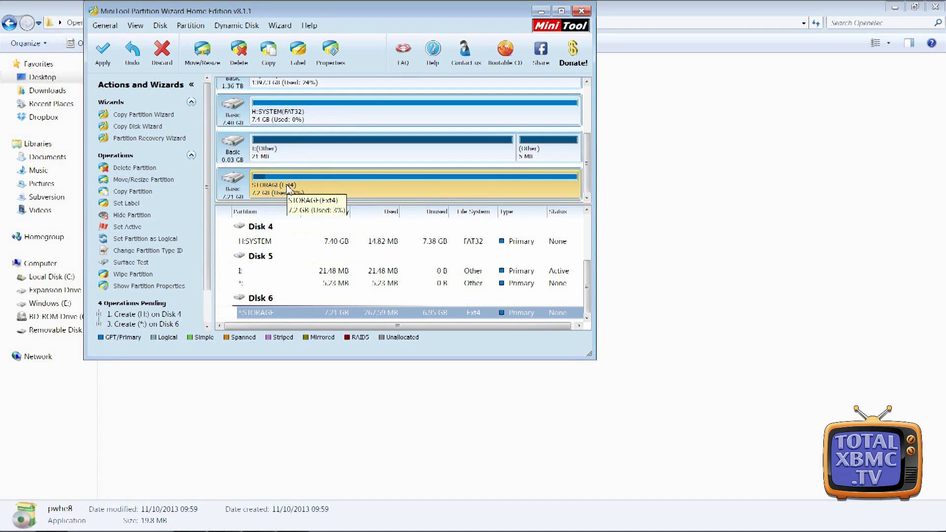
# - Apply the pending SYSTEM and STORAGE partition operations, then close Partition Wizard
pyautogui.click(100, 59)
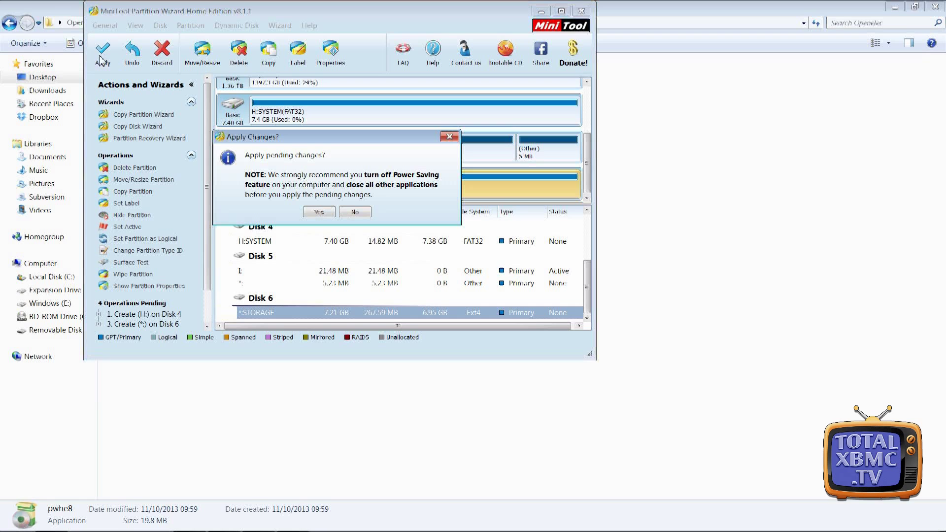
pyautogui.click(315, 213)
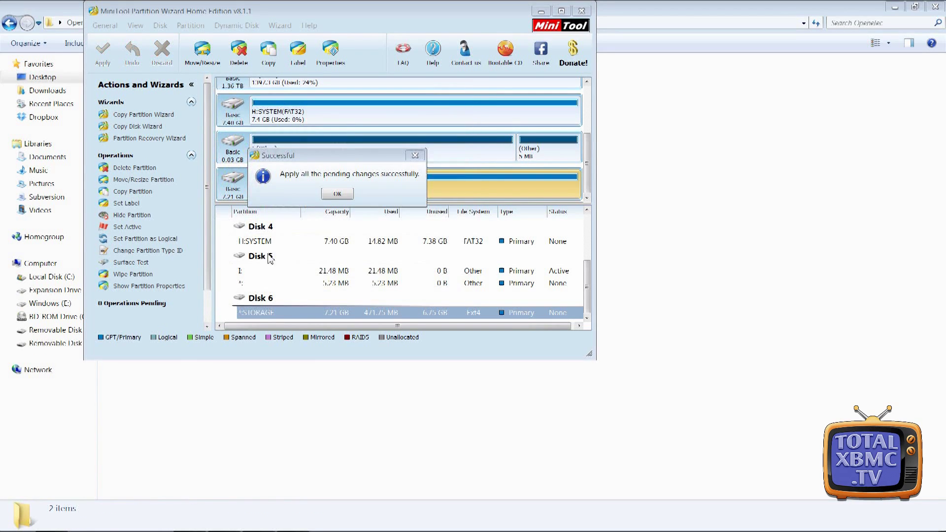
pyautogui.click(330, 197)
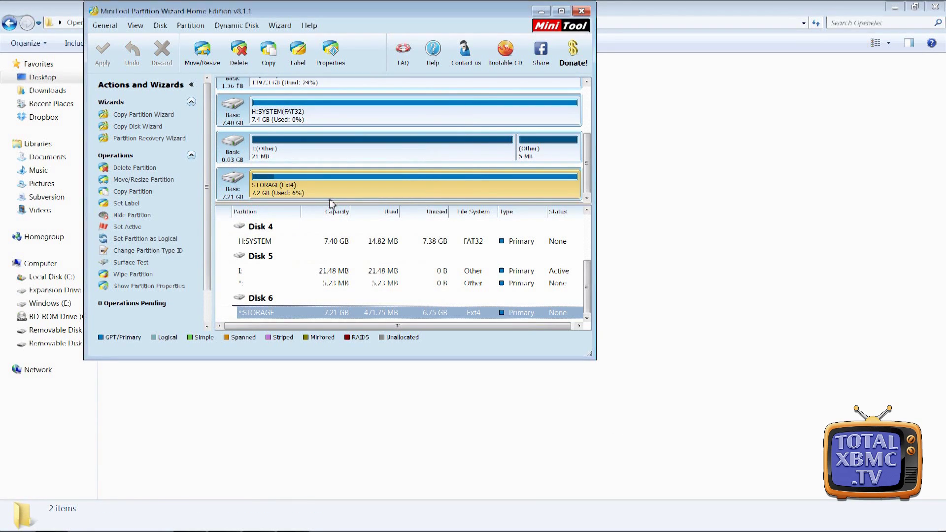
pyautogui.click(583, 14)
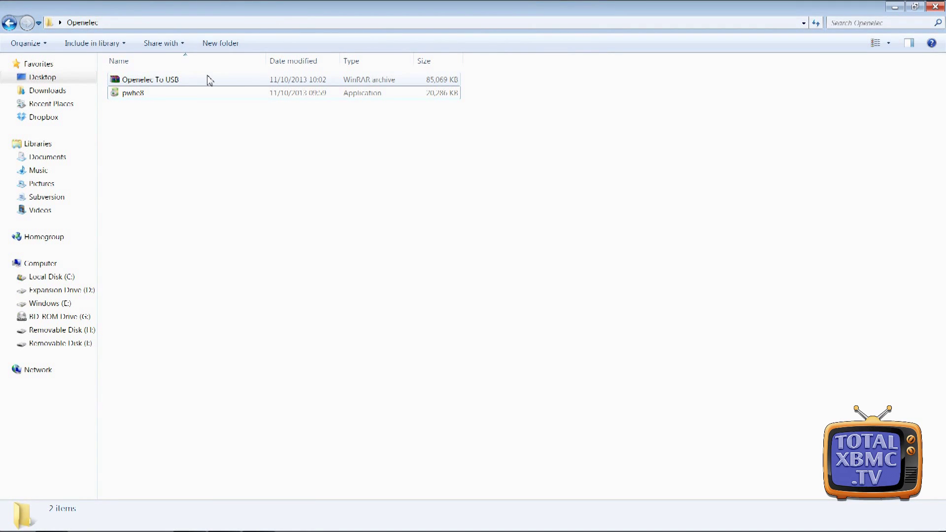
# - Extract the Openelec To USB archive to its default folder with WinRAR, then close WinRAR
pyautogui.click(209, 80)
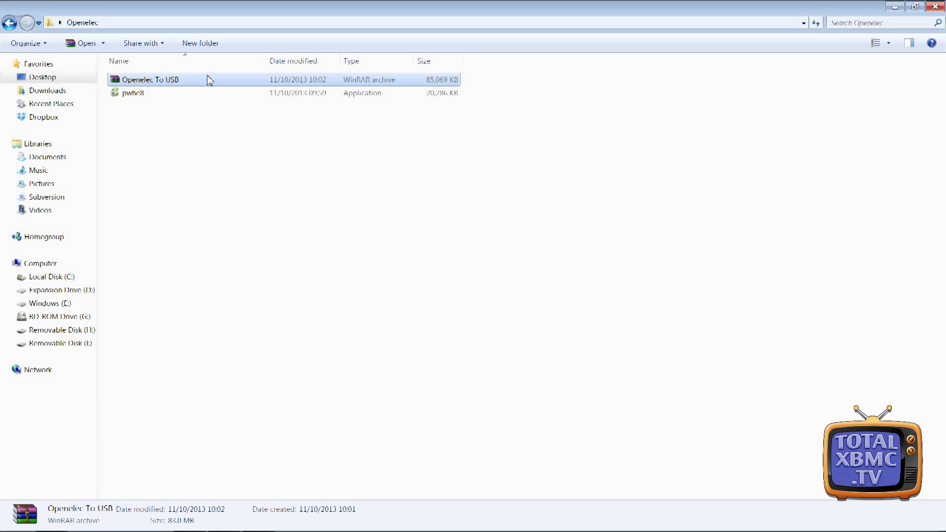
pyautogui.doubleClick(209, 80)
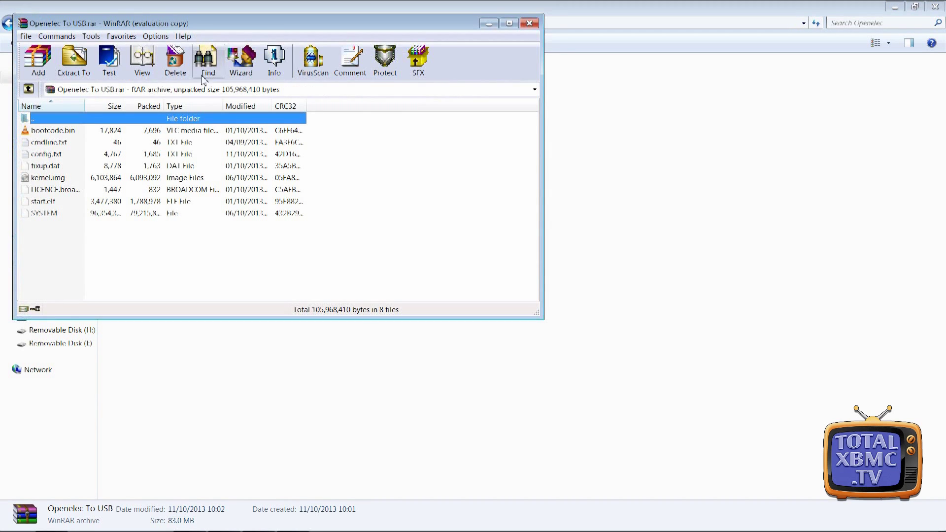
pyautogui.click(75, 64)
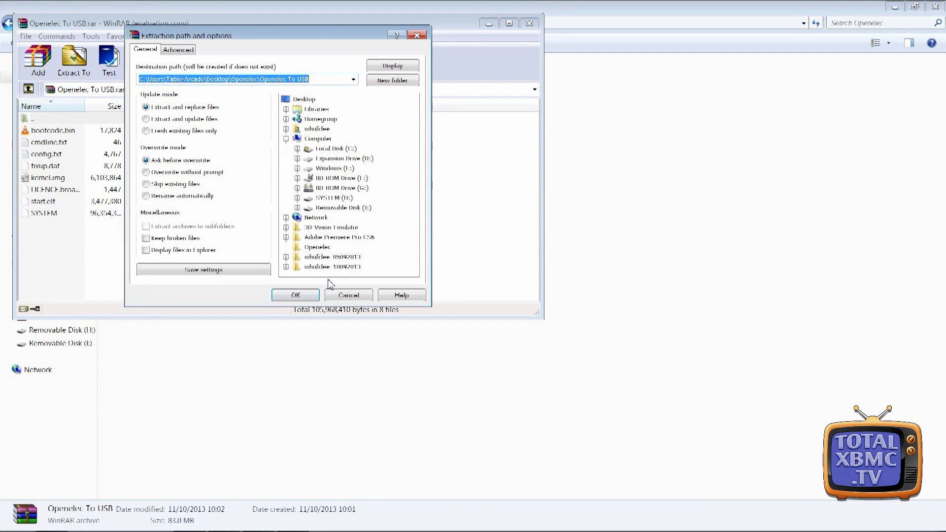
pyautogui.click(309, 296)
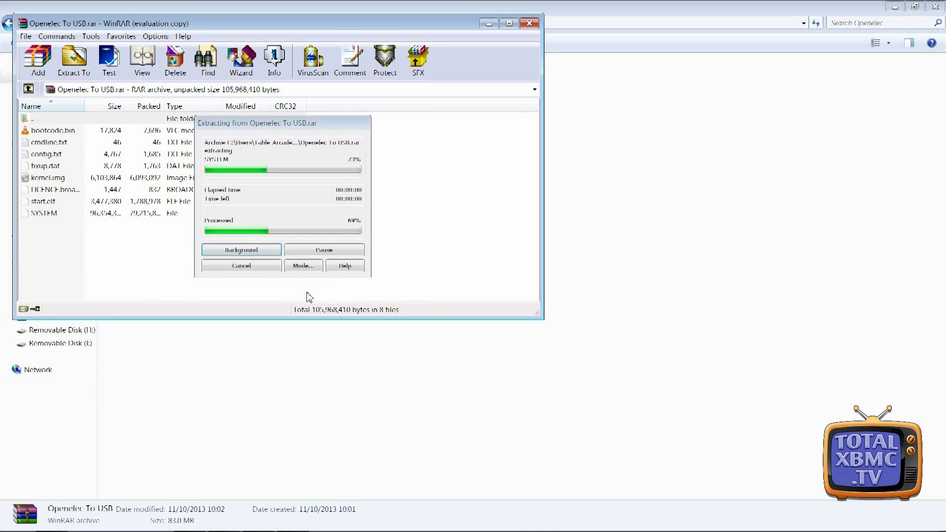
pyautogui.click(530, 23)
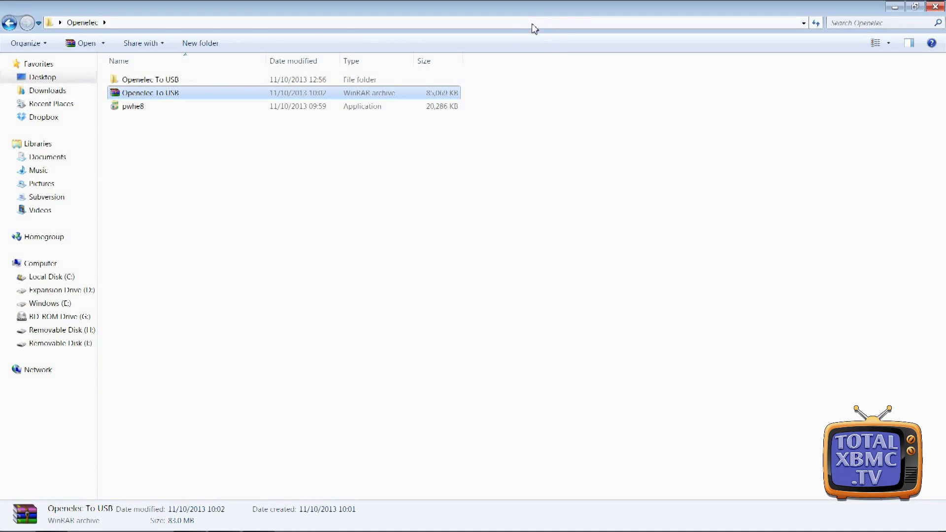
# - Copy the eight OpenELEC files from Openelec To USB onto the SYSTEM (H:) card
pyautogui.doubleClick(153, 81)
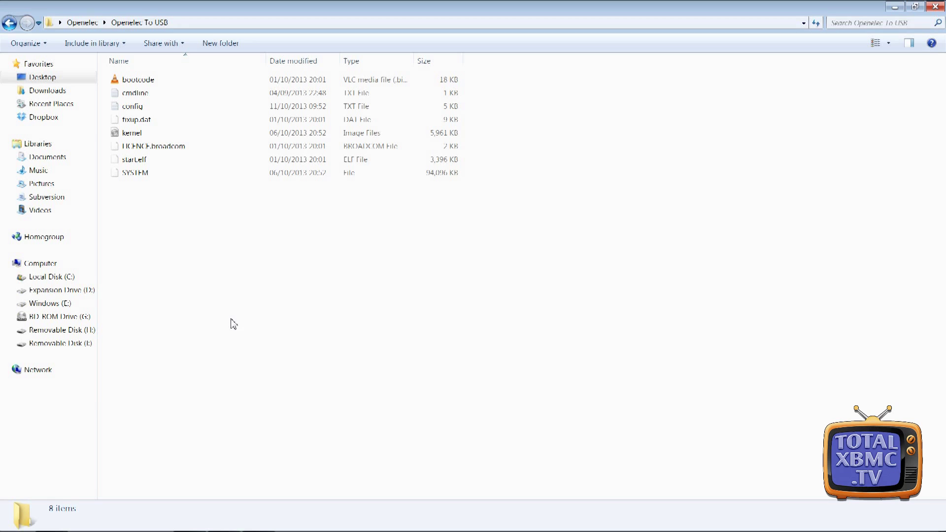
pyautogui.moveTo(234, 274); pyautogui.dragTo(158, 76)
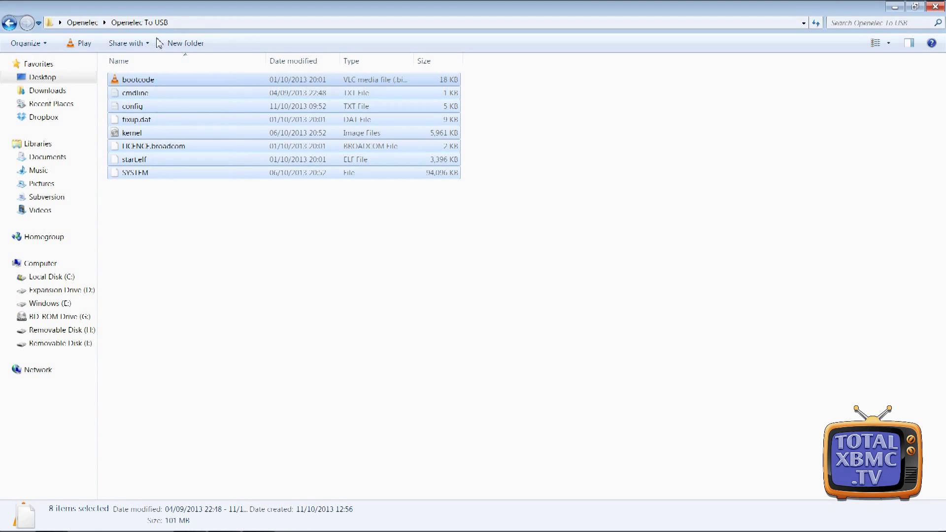
pyautogui.rightClick(158, 118)
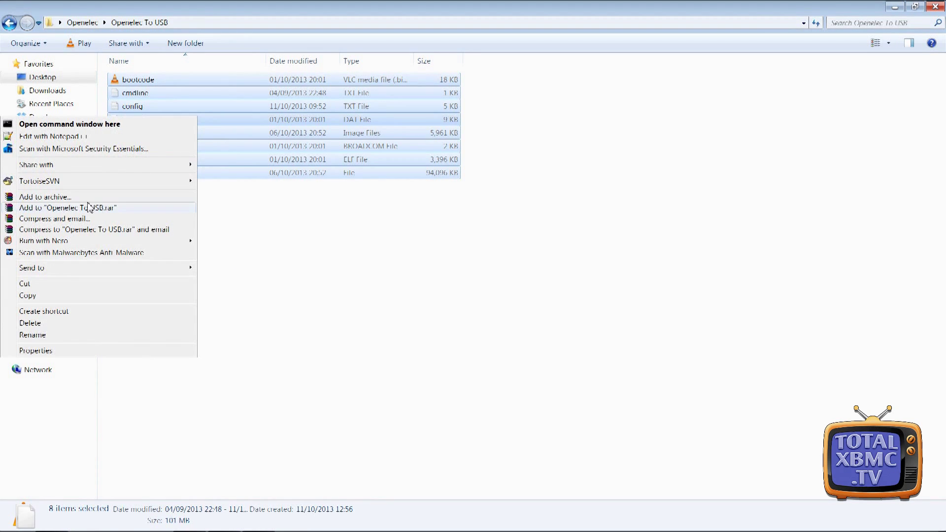
pyautogui.click(28, 296)
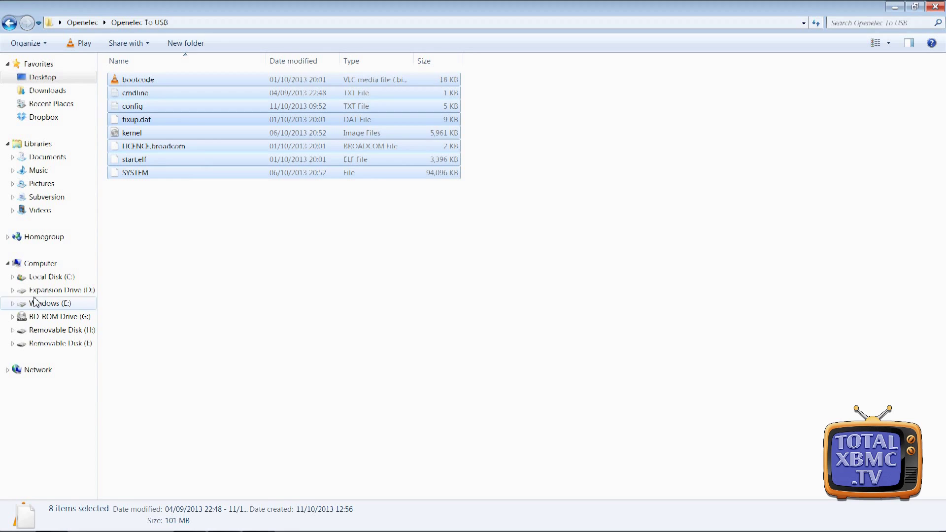
pyautogui.click(36, 265)
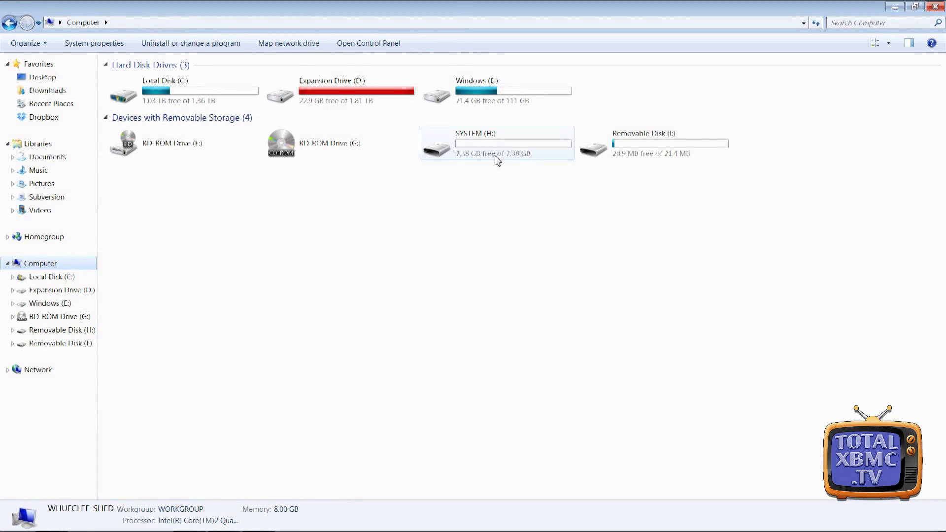
pyautogui.doubleClick(474, 147)
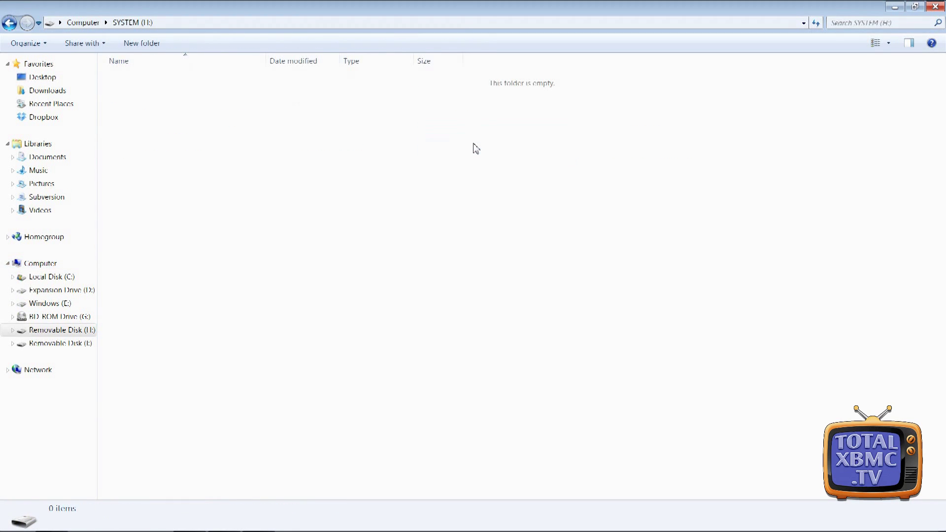
pyautogui.rightClick(282, 282)
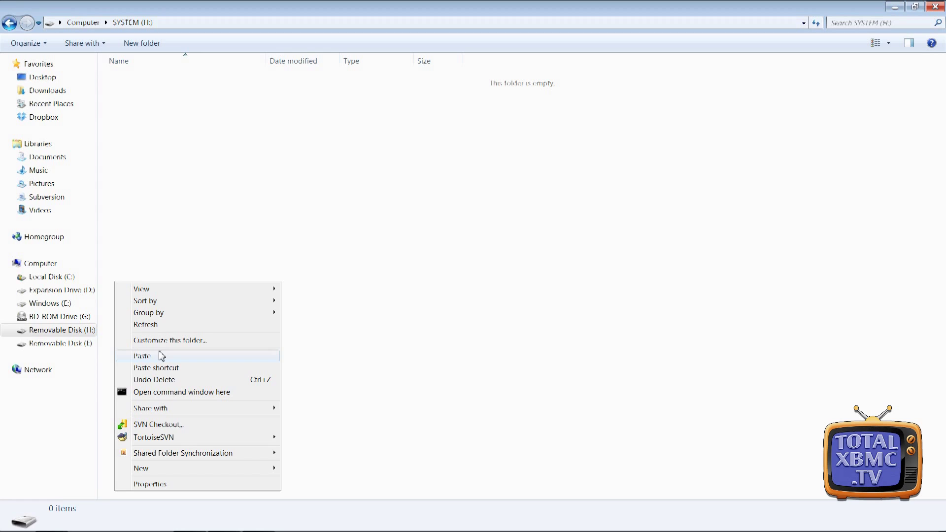
pyautogui.press('Escape')
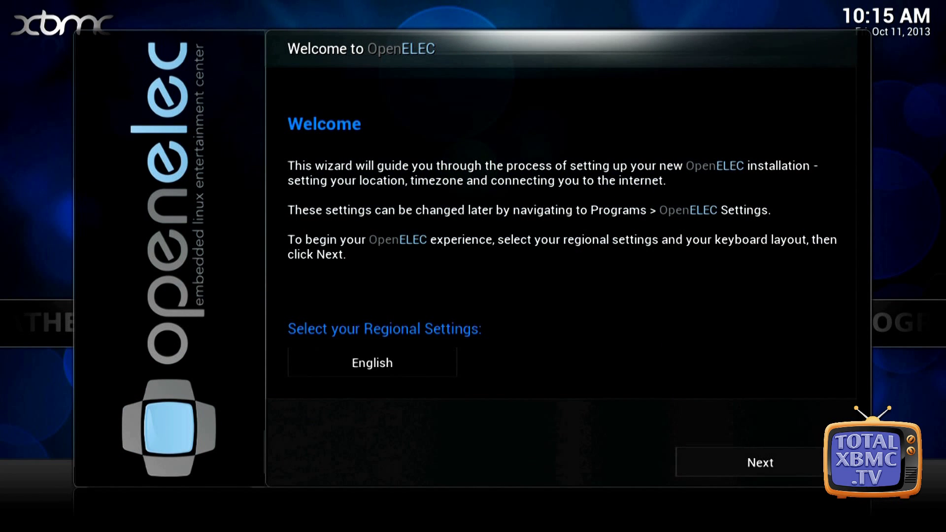
# - Advance the OpenELEC welcome wizard past the welcome and networking pages to completion
pyautogui.press('Return')
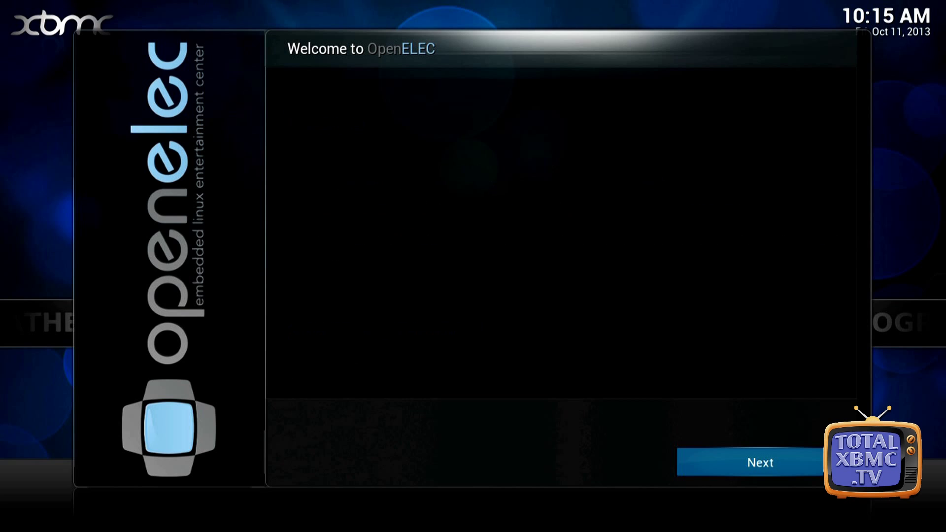
pyautogui.press('Return')
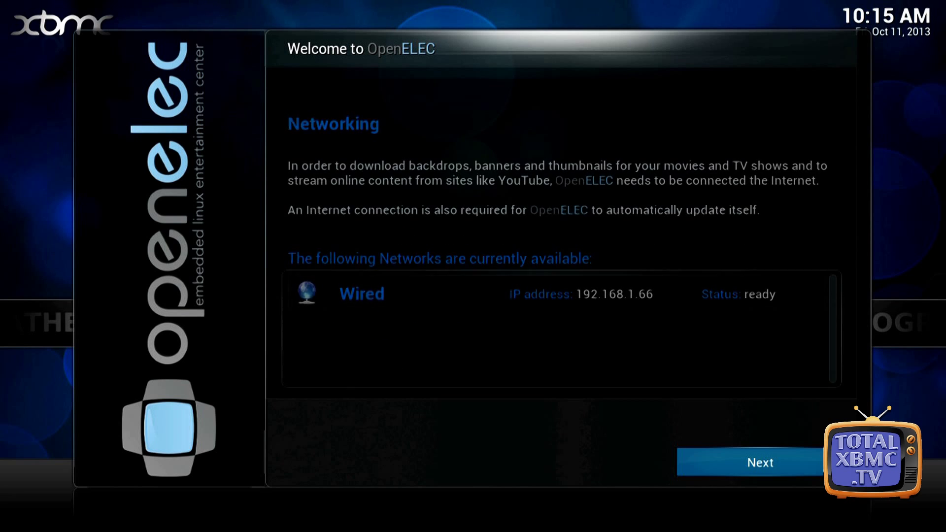
pyautogui.press('Return')
pyautogui.press('Return')
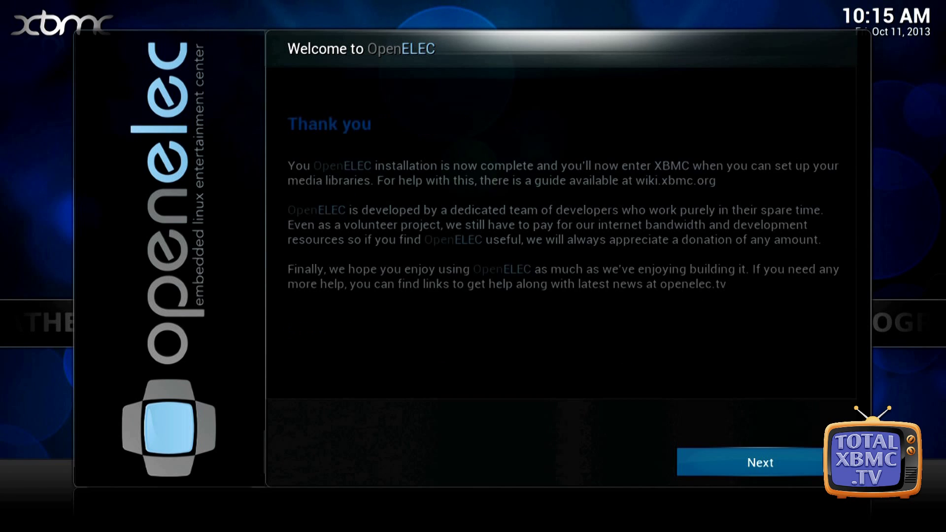
pyautogui.press('Return')
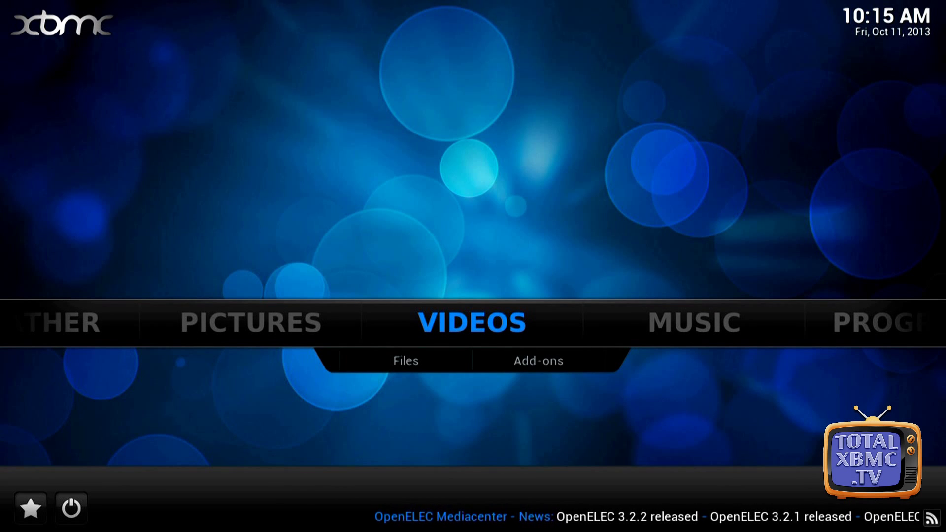
# - Browse back and forth through the XBMC home menu categories
pyautogui.press('Right')
pyautogui.press('Right')
pyautogui.press('Left')
pyautogui.press('Left')
pyautogui.press('Left')
pyautogui.press('Left')
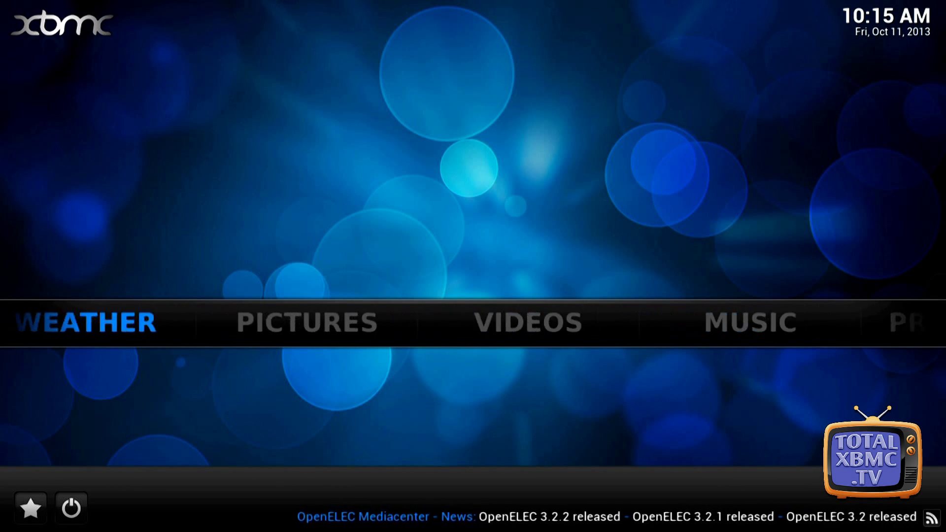
pyautogui.press('Right')
pyautogui.press('Right')
pyautogui.press('Right')
pyautogui.press('Left')
pyautogui.press('Left')
pyautogui.press('Left')
pyautogui.press('Right')
pyautogui.press('Right')
pyautogui.press('Right')
pyautogui.press('Right')
pyautogui.press('Right')
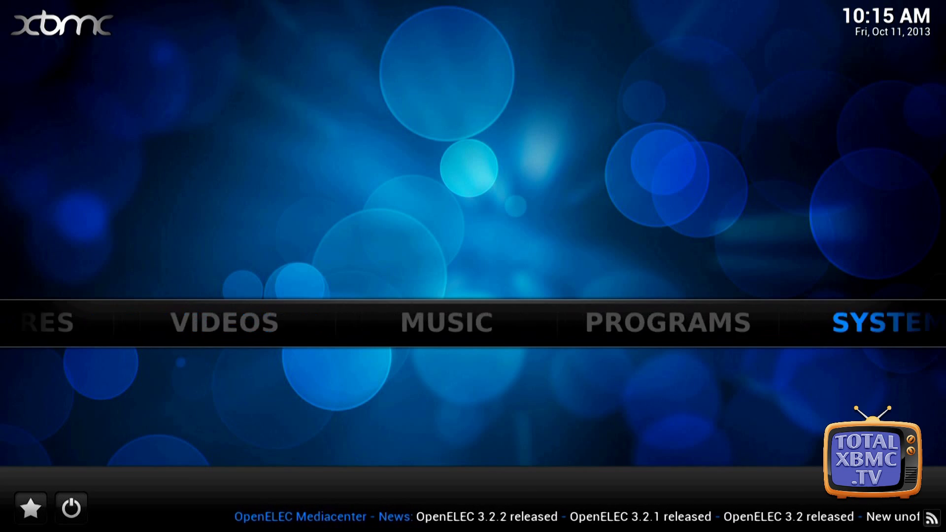
pyautogui.press('Left')
pyautogui.press('Left')
pyautogui.press('Right')
pyautogui.press('Left')
pyautogui.press('Left')
pyautogui.press('Right')
pyautogui.press('Right')
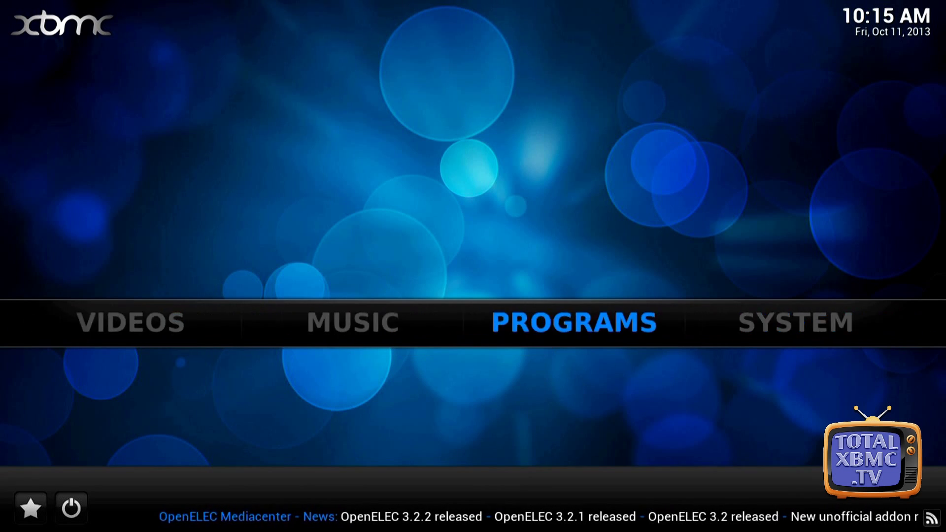
pyautogui.press('Left')
pyautogui.press('Left')
pyautogui.press('Left')
pyautogui.press('Left')
pyautogui.press('Right')
pyautogui.press('Right')
pyautogui.press('Right')
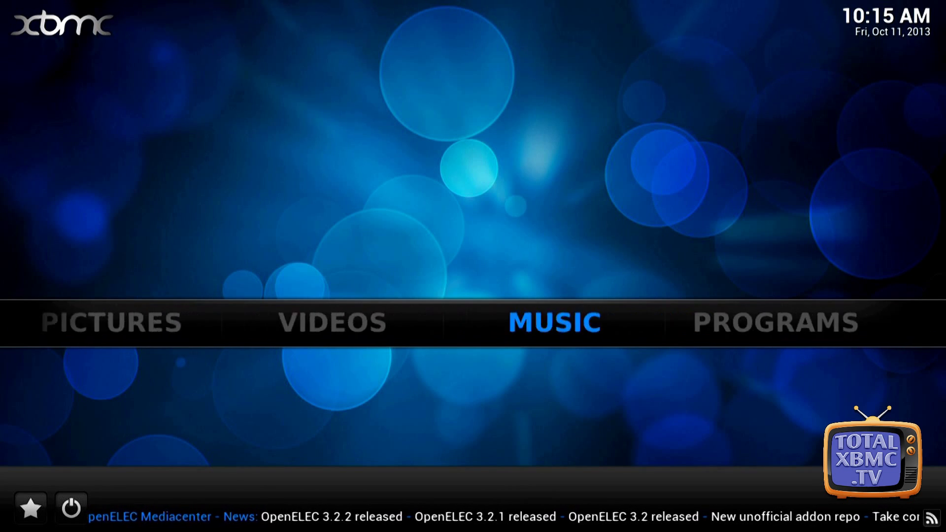
pyautogui.press('Left')
pyautogui.press('Left')
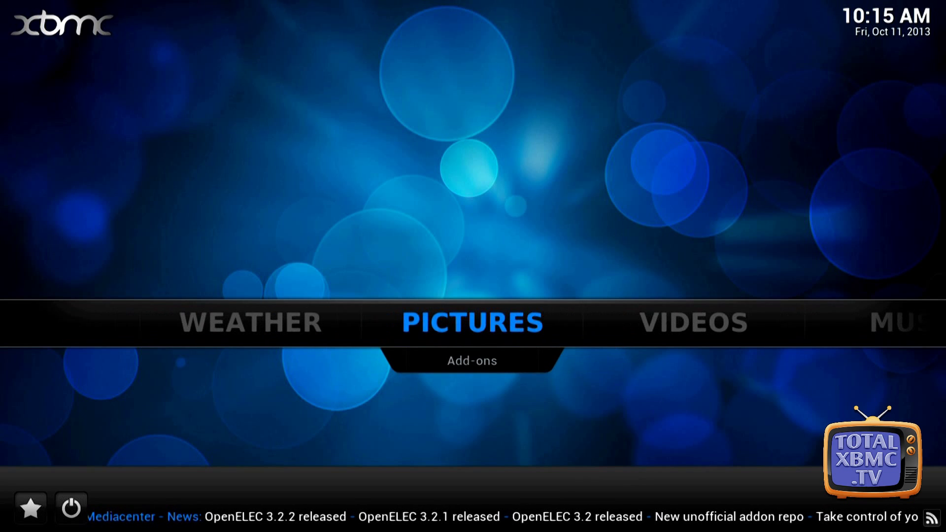
pyautogui.press('Left')
pyautogui.press('Right')
pyautogui.press('Right')
pyautogui.press('Right')
pyautogui.press('Right')
pyautogui.press('Right')
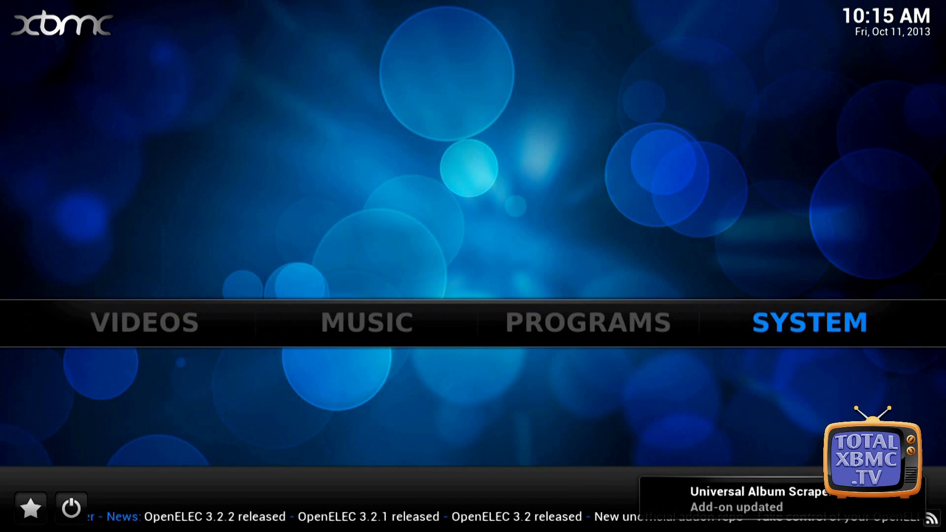
# - Move past VIDEOS to the SYSTEM category and down to its OpenELEC option
pyautogui.press('Right')
pyautogui.press('Right')
pyautogui.press('Right')
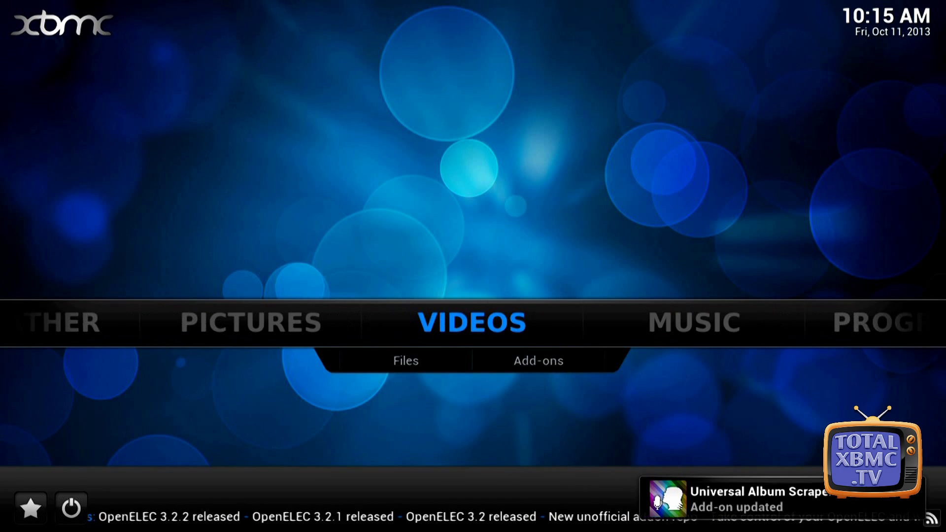
pyautogui.press('Right')
pyautogui.press('Right')
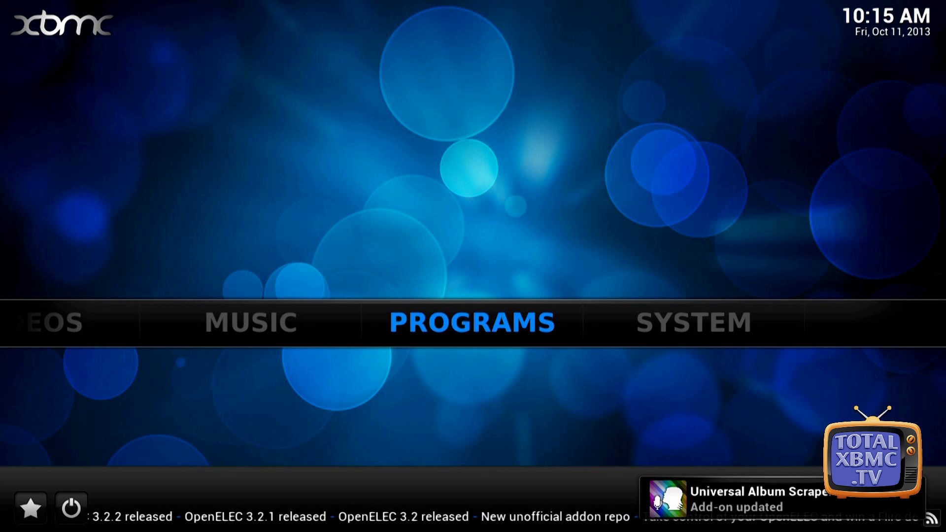
pyautogui.press('Right')
pyautogui.press('Down')
pyautogui.press('Right')
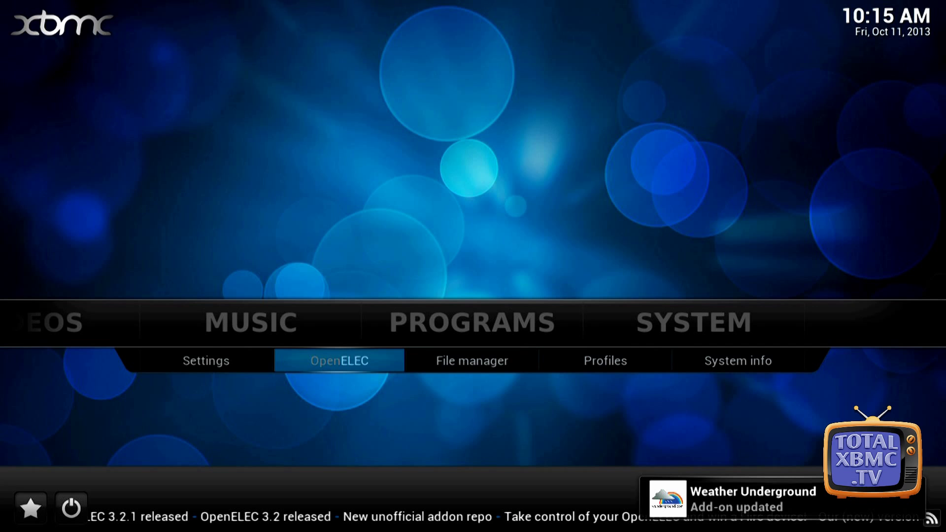
# - Open OpenELEC Settings and step through System Name, Keyboard Layout, Automatic Updates and Check for updates now
pyautogui.press('Return')
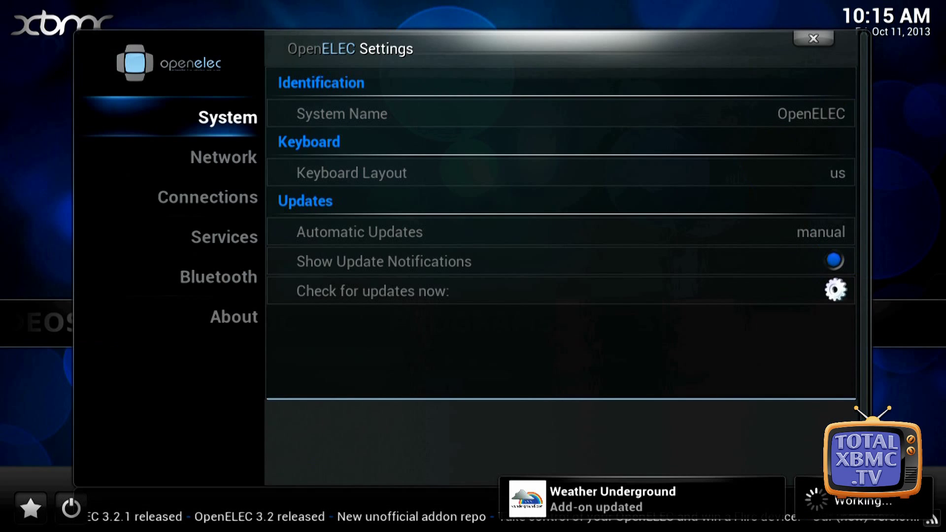
pyautogui.click(561, 113)
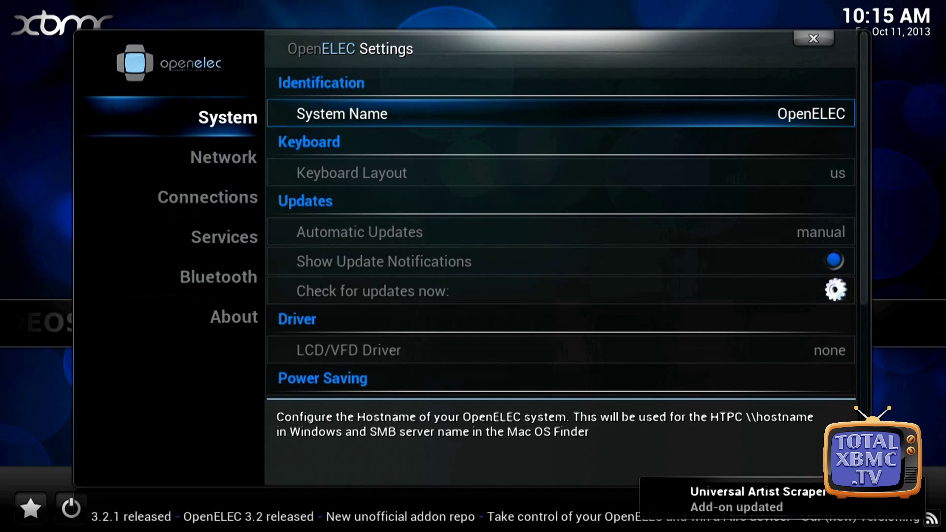
pyautogui.click(561, 173)
pyautogui.click(561, 231)
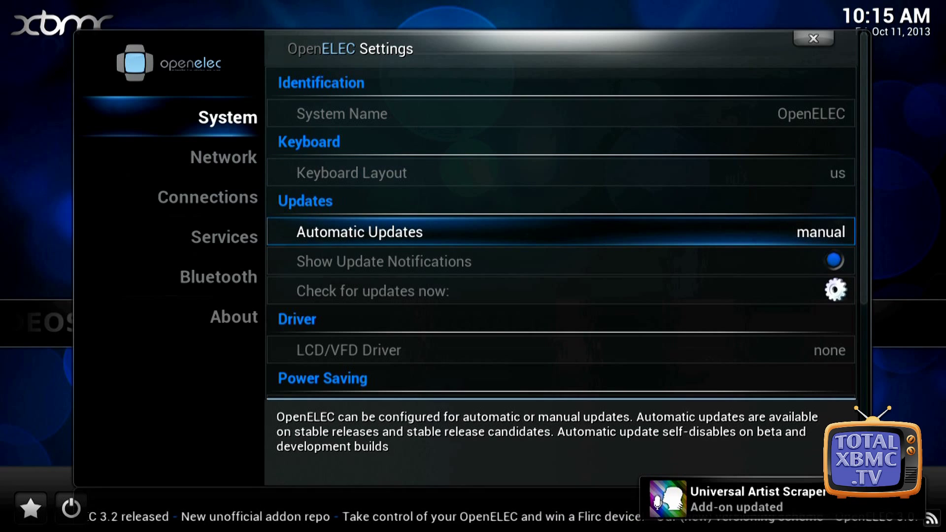
pyautogui.click(561, 261)
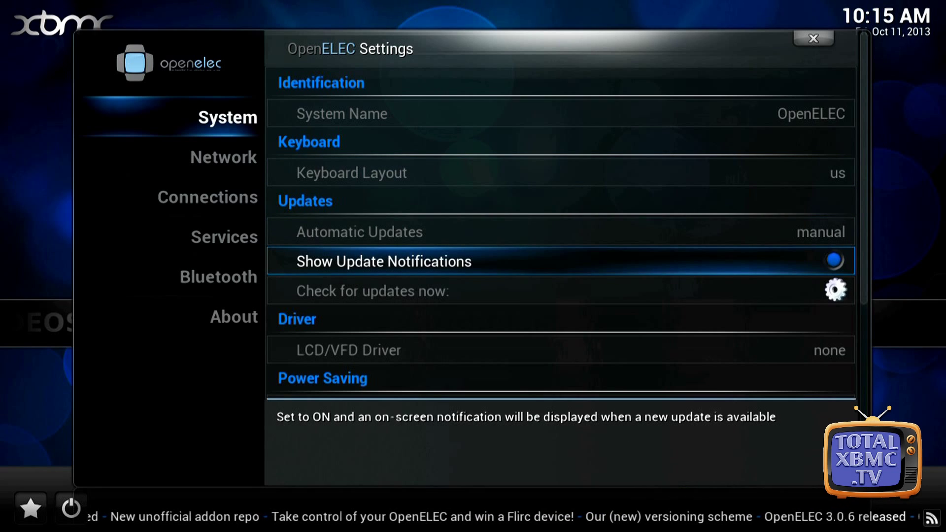
pyautogui.click(561, 290)
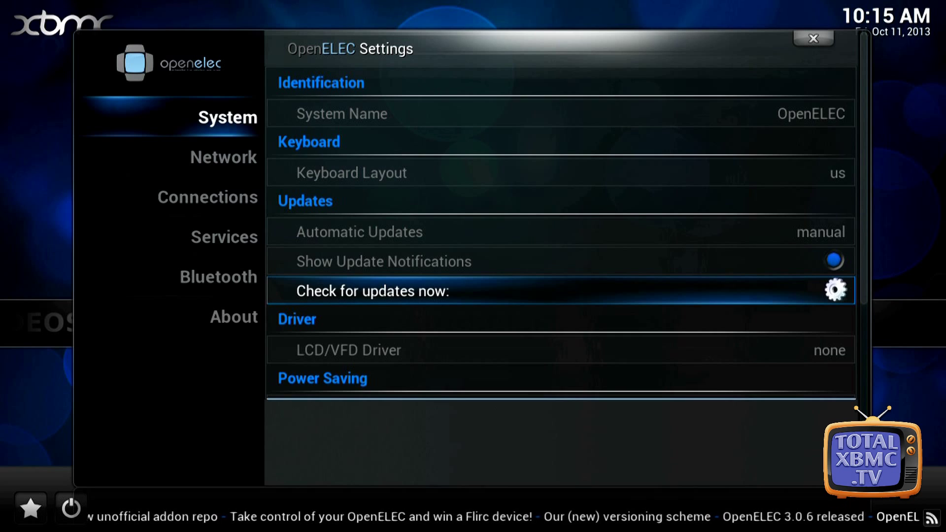